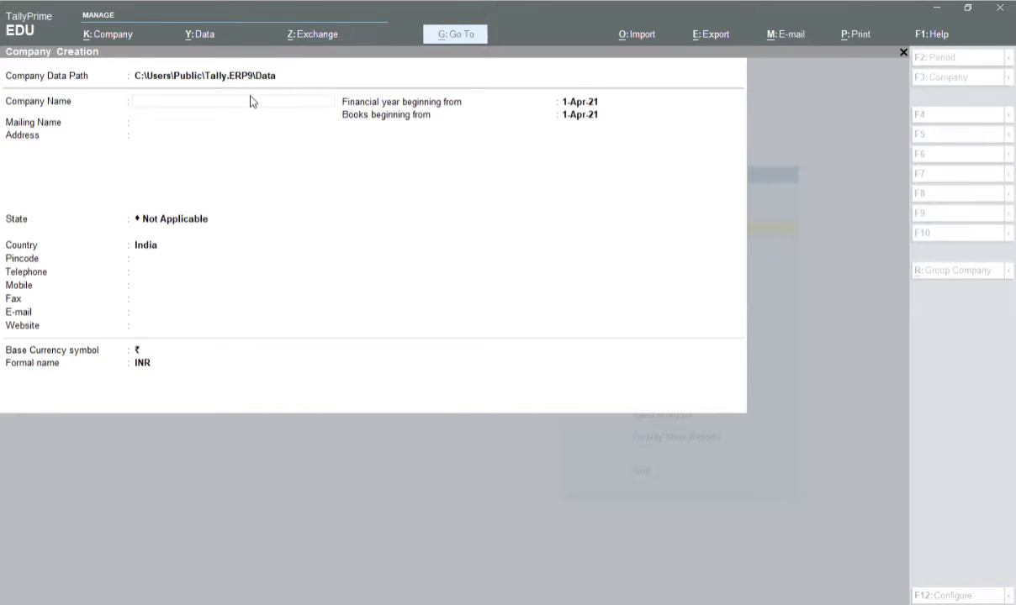
# Enter Xy Enterprises as the company name and accept the same text as the mailing name
pyautogui.press('Return')
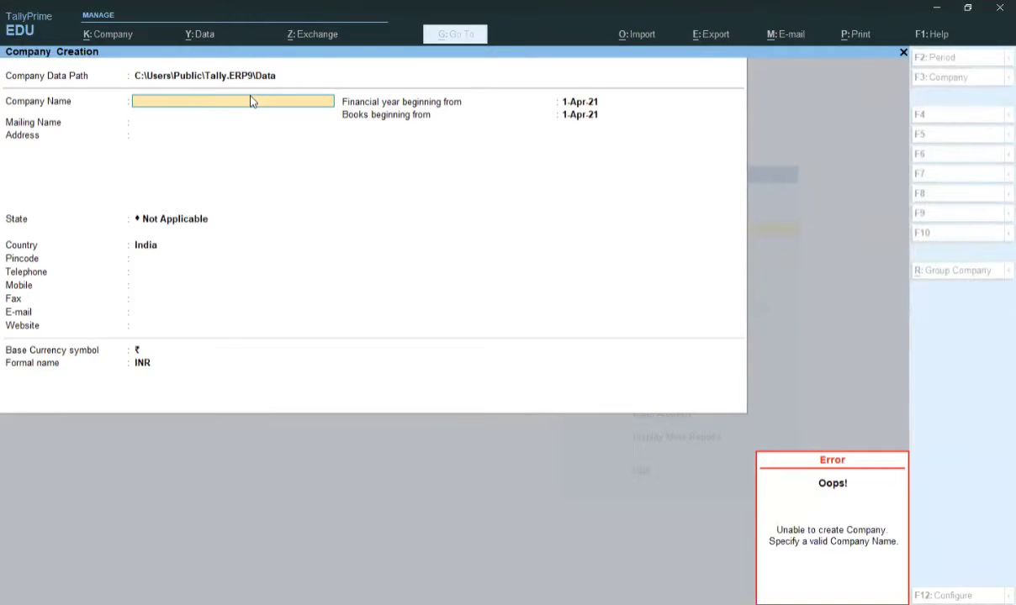
pyautogui.press('Escape')
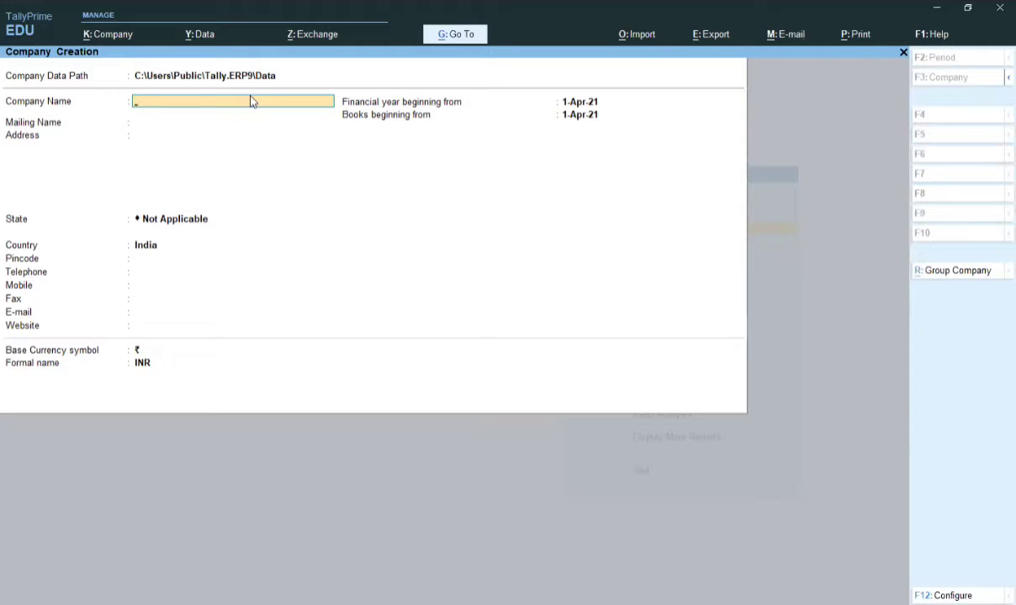
pyautogui.write('Xy Enterprises')
pyautogui.press('Return')
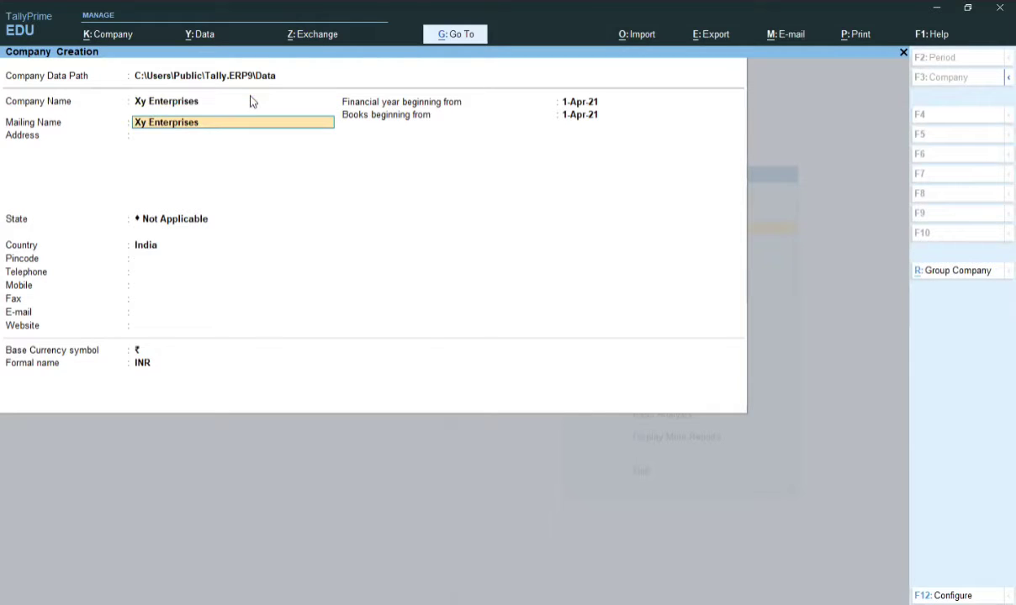
pyautogui.press('Return')
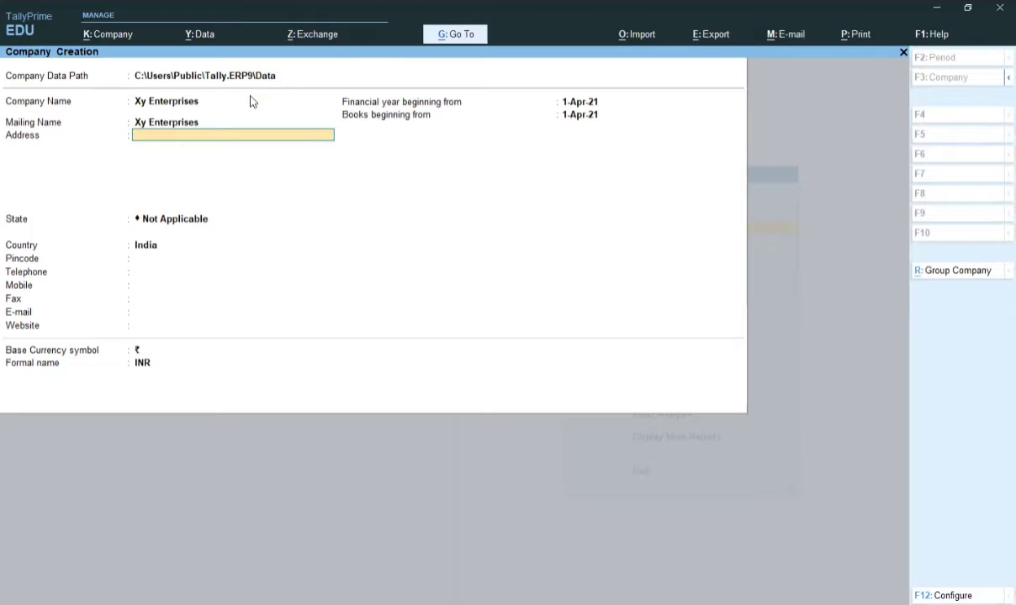
# Enter the company's postal address and proceed to choosing the state
pyautogui.write('6r3')
pyautogui.write('Pitampura')
pyautogui.press('Return')
pyautogui.press('Return')
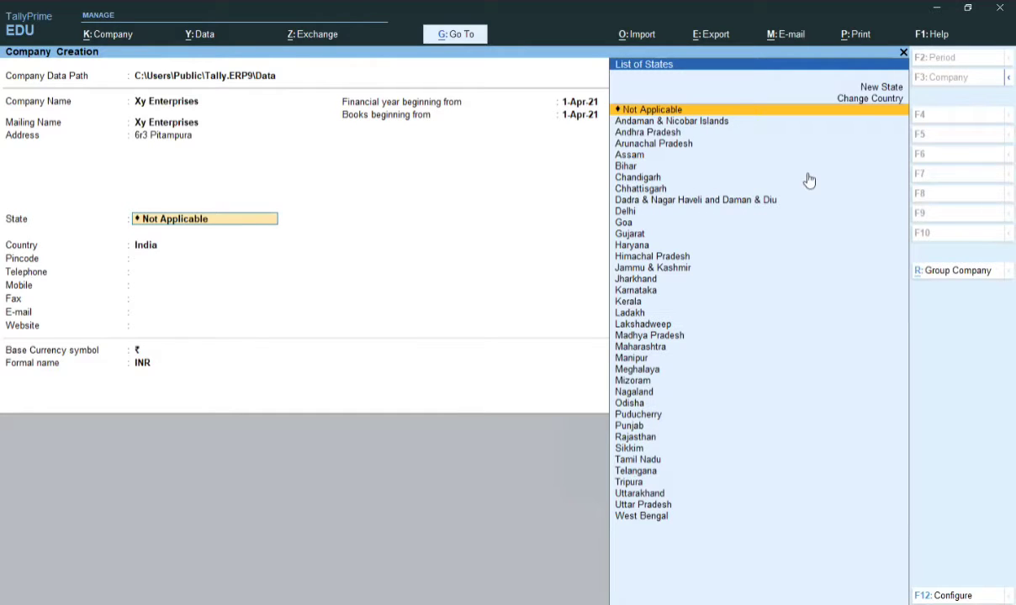
pyautogui.press('Up')
pyautogui.press('Up')
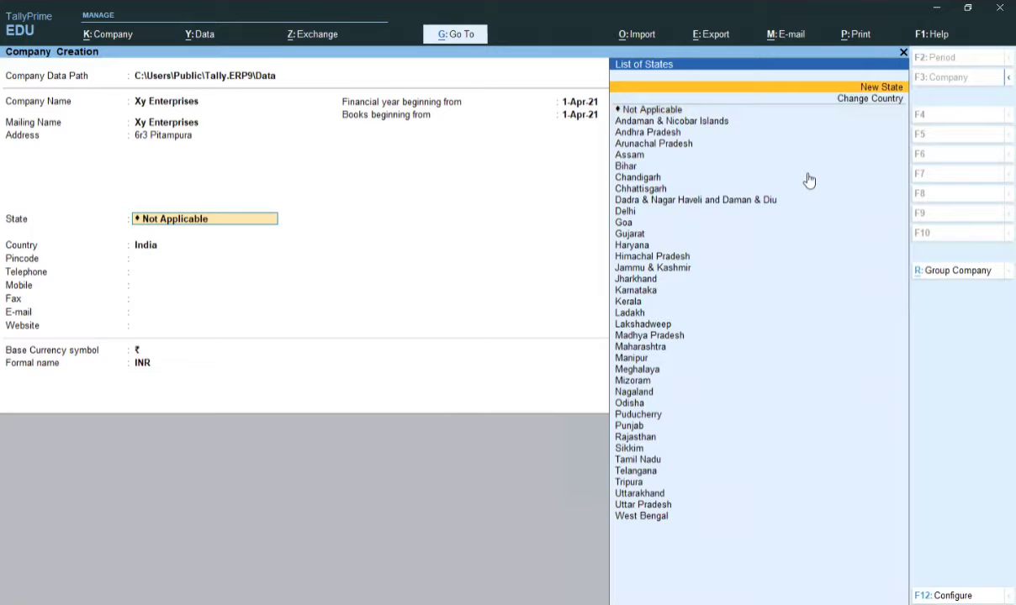
pyautogui.hotkey('alt', 'c')
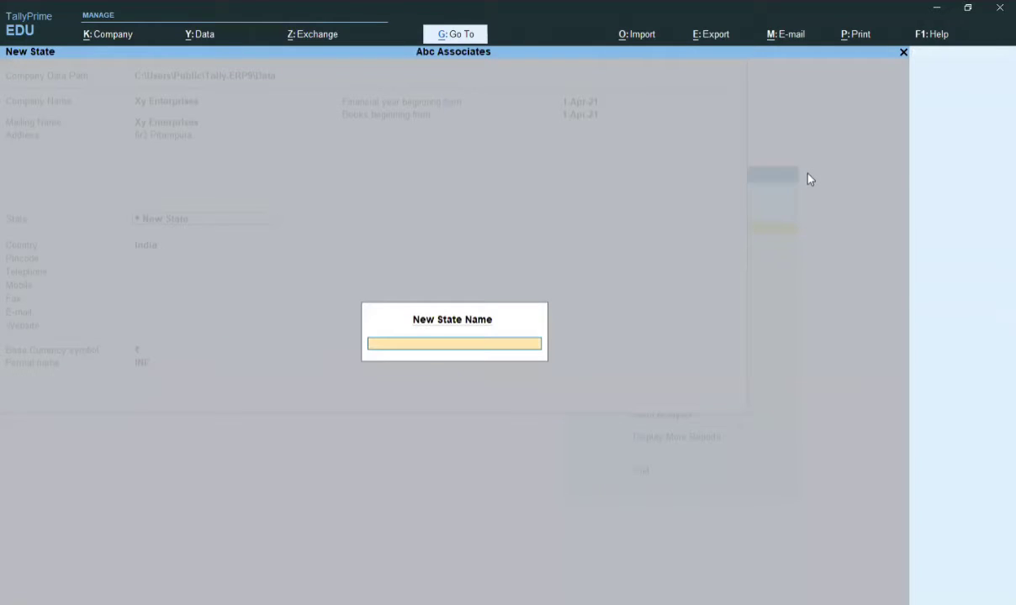
pyautogui.write('Ladhak')
pyautogui.press('BackSpace')
pyautogui.press('BackSpace')
pyautogui.press('BackSpace')
pyautogui.press('BackSpace')
pyautogui.press('BackSpace')
pyautogui.press('BackSpace')
pyautogui.press('Escape')
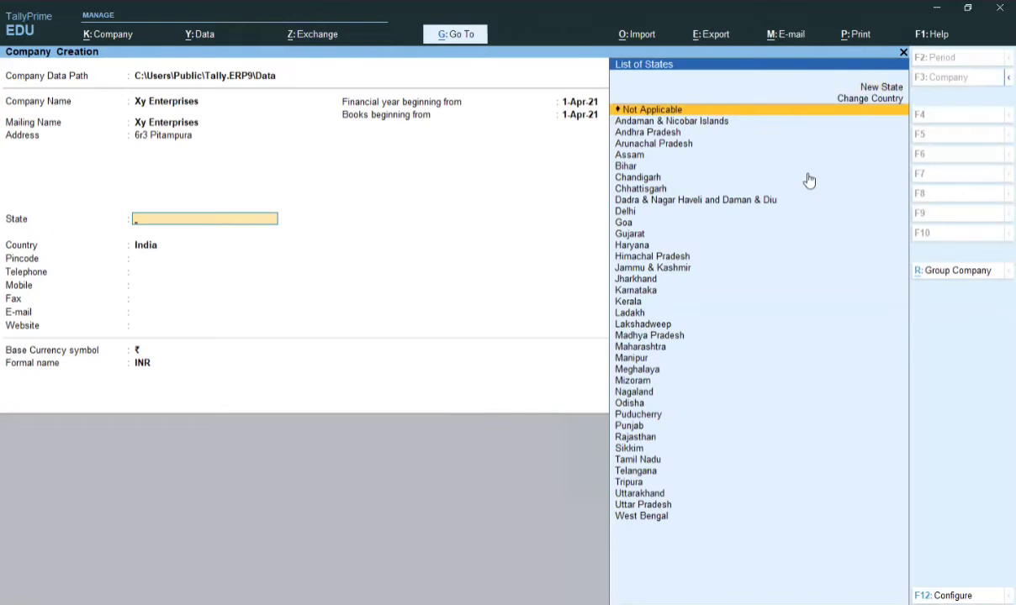
# Change the company's country to United States of America from within the state selection
pyautogui.press('Up')
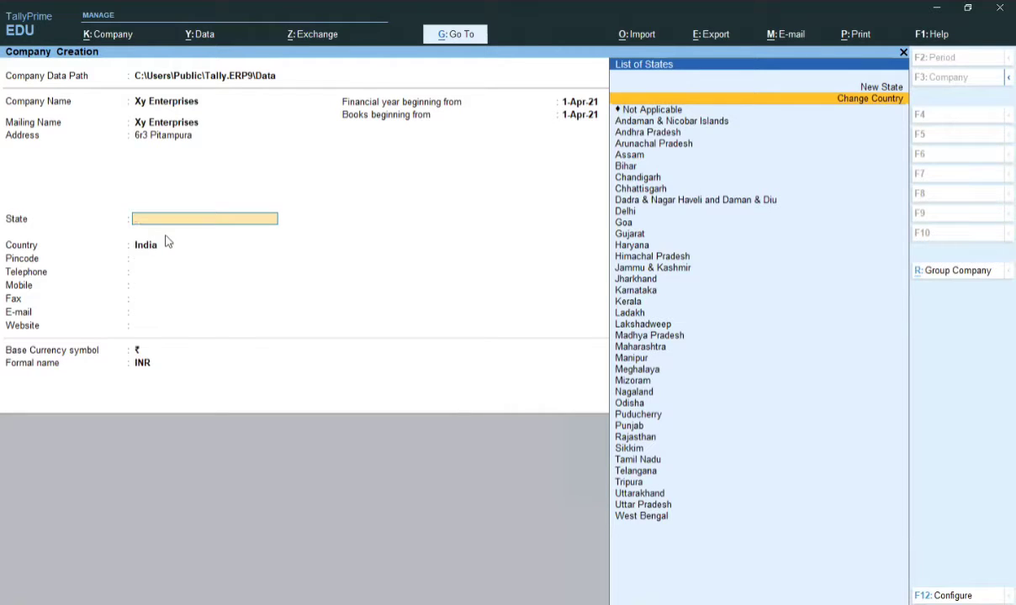
pyautogui.press('Down')
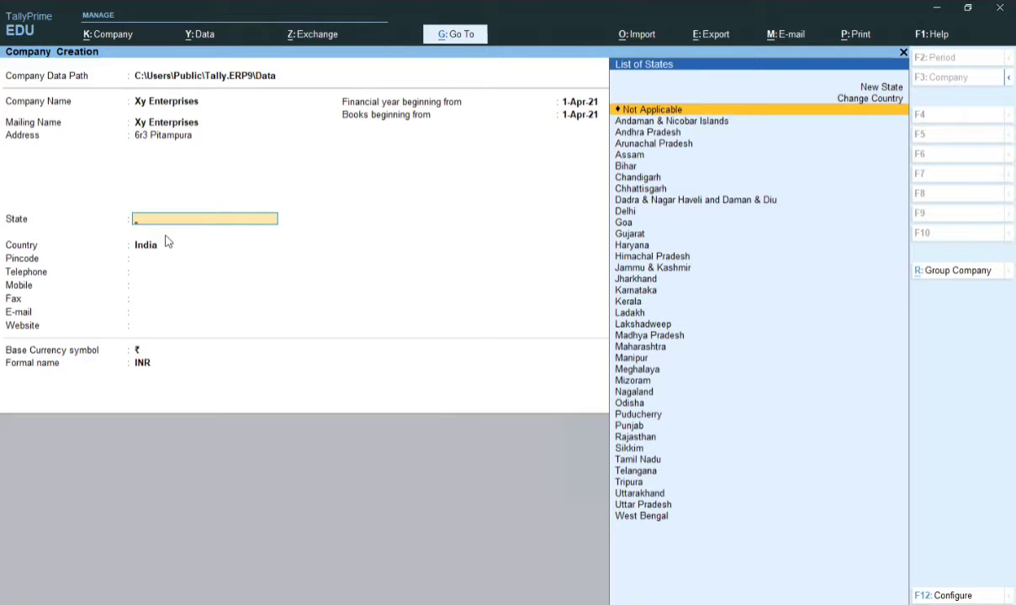
pyautogui.press('Up')
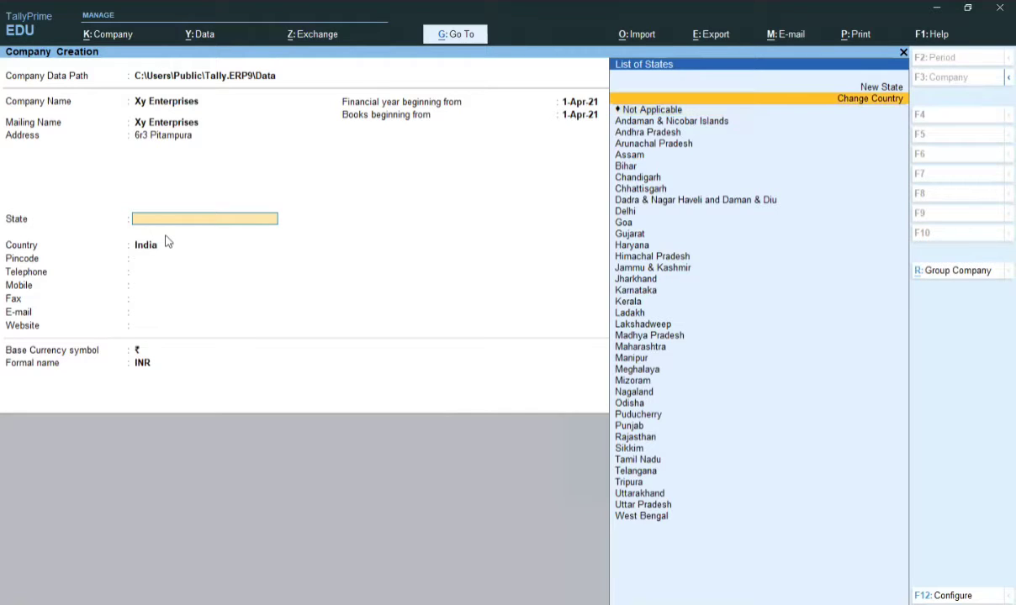
pyautogui.press('Return')
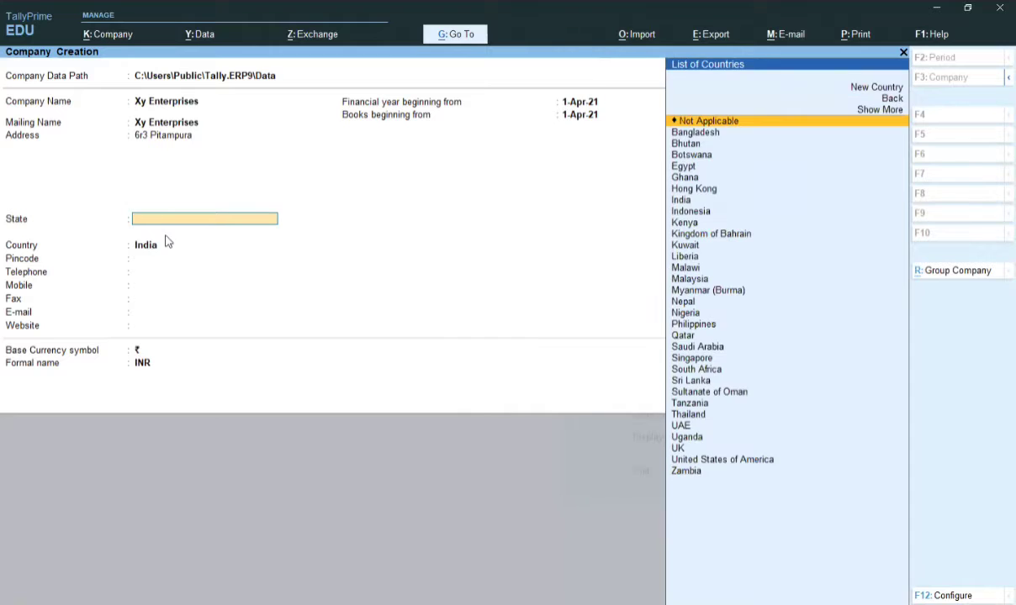
pyautogui.press('Down')
pyautogui.press('Down')
pyautogui.press('Down')
pyautogui.press('Down')
pyautogui.press('Down')
pyautogui.press('Down')
pyautogui.press('Down')
pyautogui.press('Down')
pyautogui.press('Down')
pyautogui.press('Down')
pyautogui.press('Down')
pyautogui.press('Down')
pyautogui.press('Down')
pyautogui.press('Down')
pyautogui.press('Down')
pyautogui.press('Down')
pyautogui.press('Down')
pyautogui.press('Down')
pyautogui.press('Down')
pyautogui.press('Down')
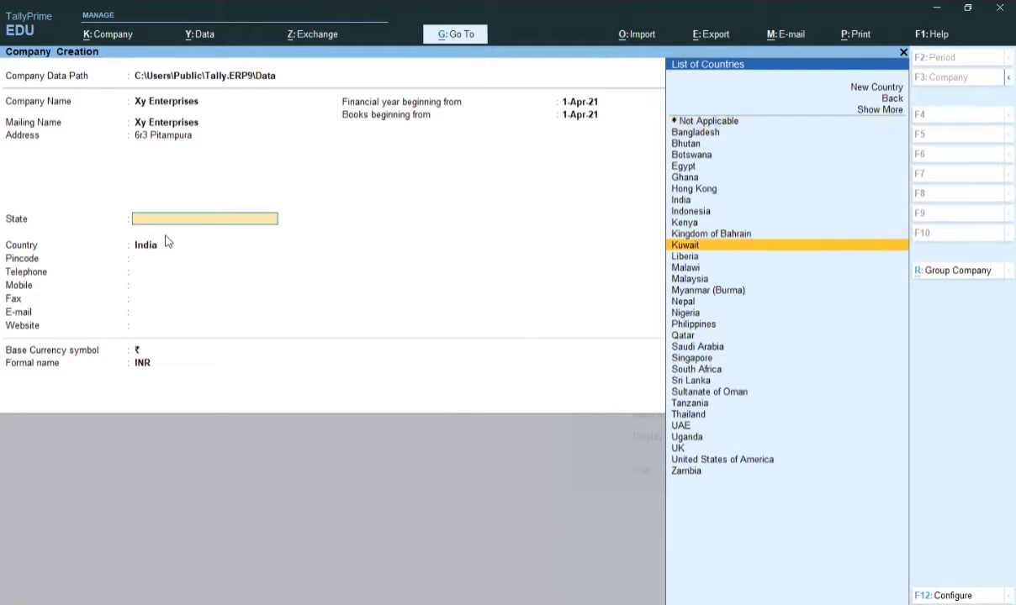
pyautogui.press('Down')
pyautogui.press('Down')
pyautogui.press('Down')
pyautogui.press('Down')
pyautogui.press('Down')
pyautogui.press('Down')
pyautogui.press('Down')
pyautogui.press('Down')
pyautogui.press('Down')
pyautogui.press('Down')
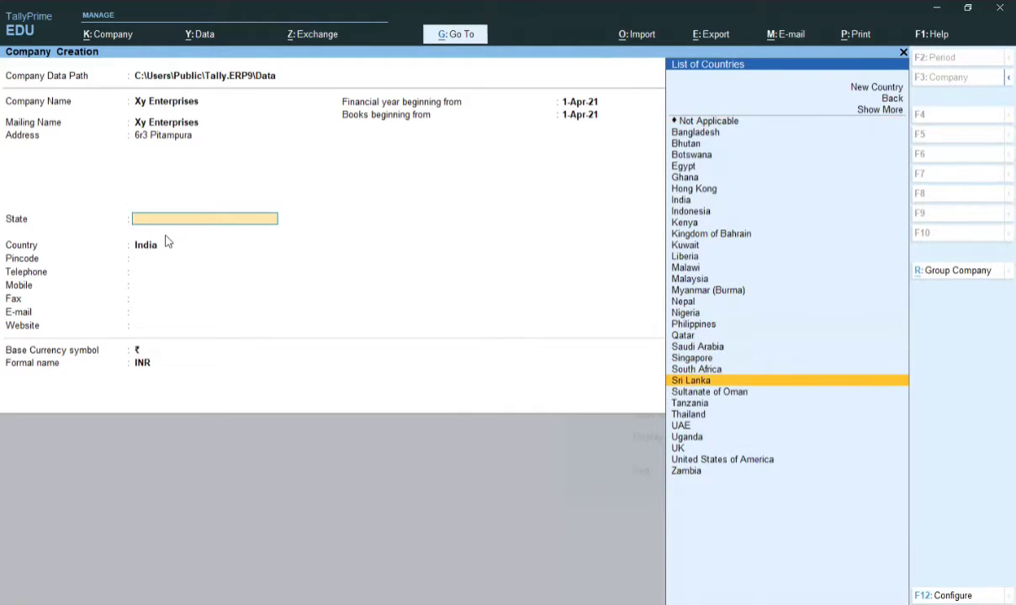
pyautogui.press('Return')
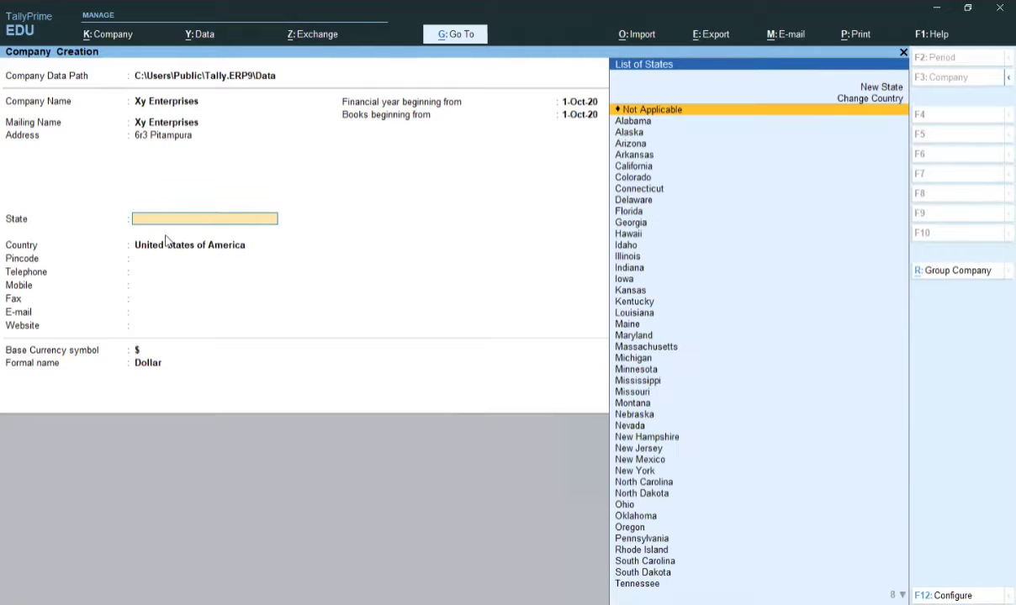
# Set the company's state to California
pyautogui.press('Down')
pyautogui.press('Down')
pyautogui.press('Down')
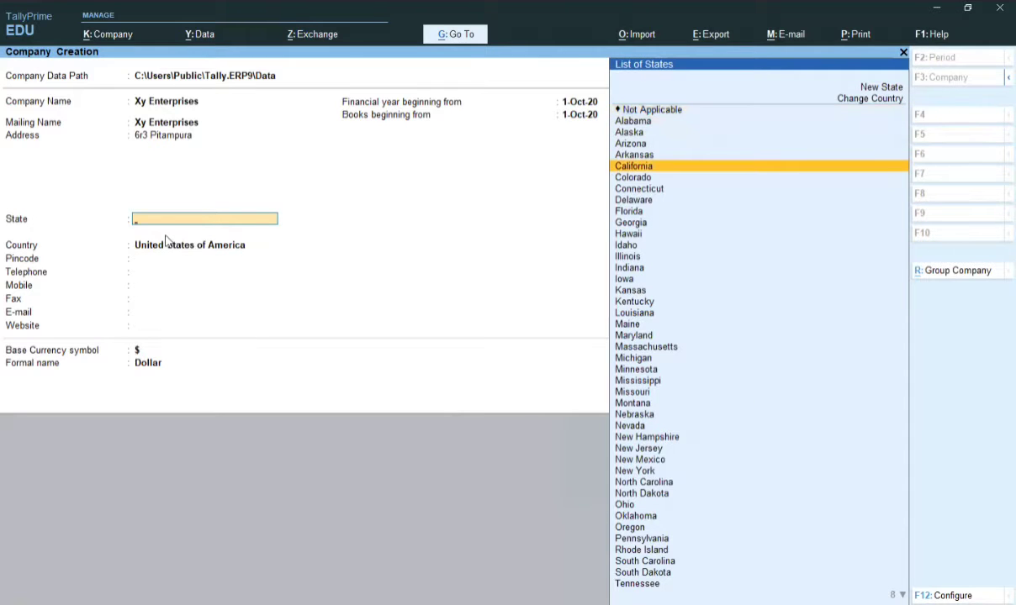
pyautogui.press('Return')
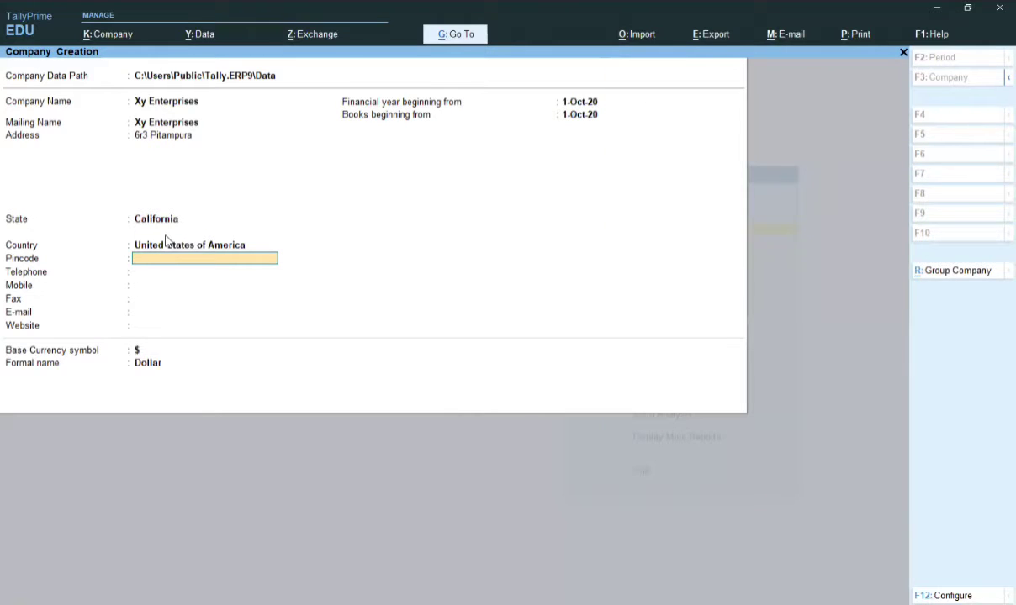
pyautogui.click(166, 243)
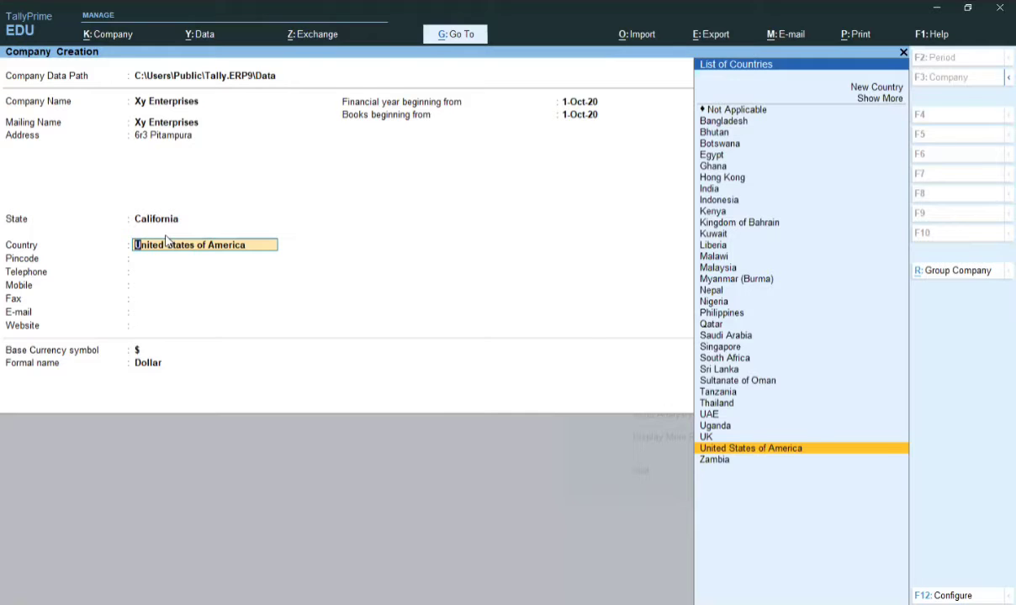
pyautogui.press('Up')
pyautogui.press('Up')
pyautogui.press('Up')
pyautogui.press('Up')
pyautogui.press('Up')
pyautogui.press('Up')
pyautogui.press('Up')
pyautogui.press('Up')
pyautogui.press('Up')
pyautogui.press('Up')
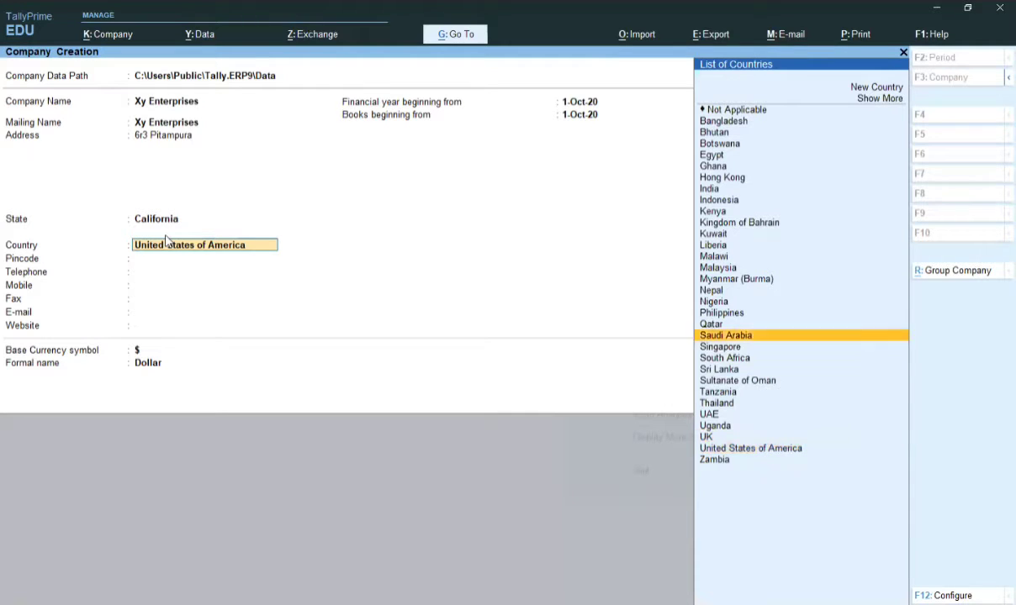
pyautogui.press('Up')
pyautogui.press('Up')
pyautogui.press('Up')
pyautogui.press('Up')
pyautogui.press('Up')
pyautogui.press('Up')
pyautogui.press('Up')
pyautogui.press('Up')
pyautogui.press('Up')
pyautogui.press('Up')
pyautogui.press('Up')
pyautogui.press('Up')
pyautogui.press('Up')
pyautogui.press('Up')
pyautogui.press('Up')
pyautogui.press('Up')
pyautogui.press('Up')
pyautogui.press('Up')
pyautogui.press('Up')
pyautogui.press('Up')
pyautogui.press('Up')
pyautogui.press('Up')
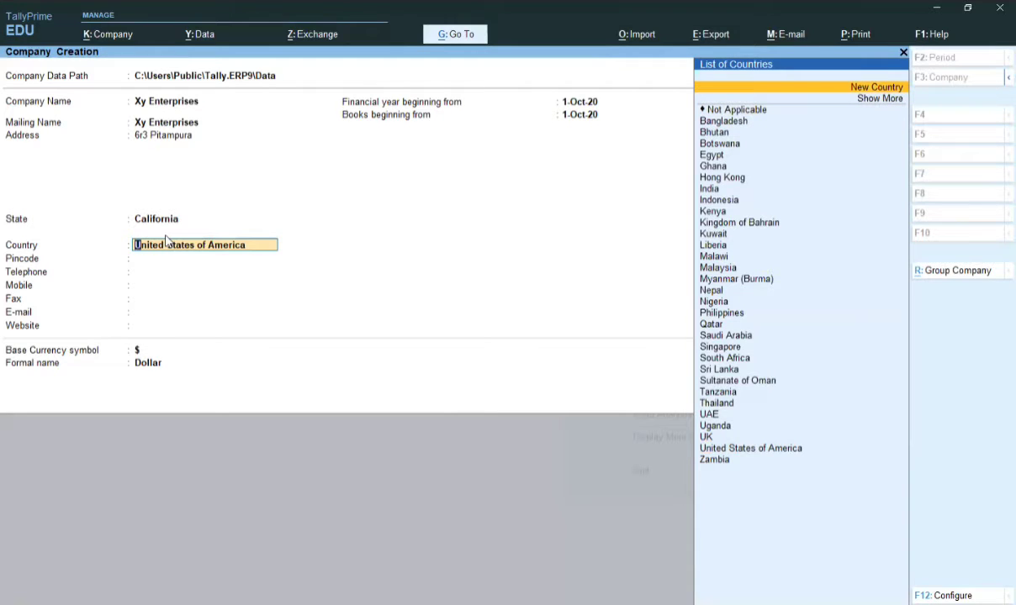
pyautogui.press('Return')
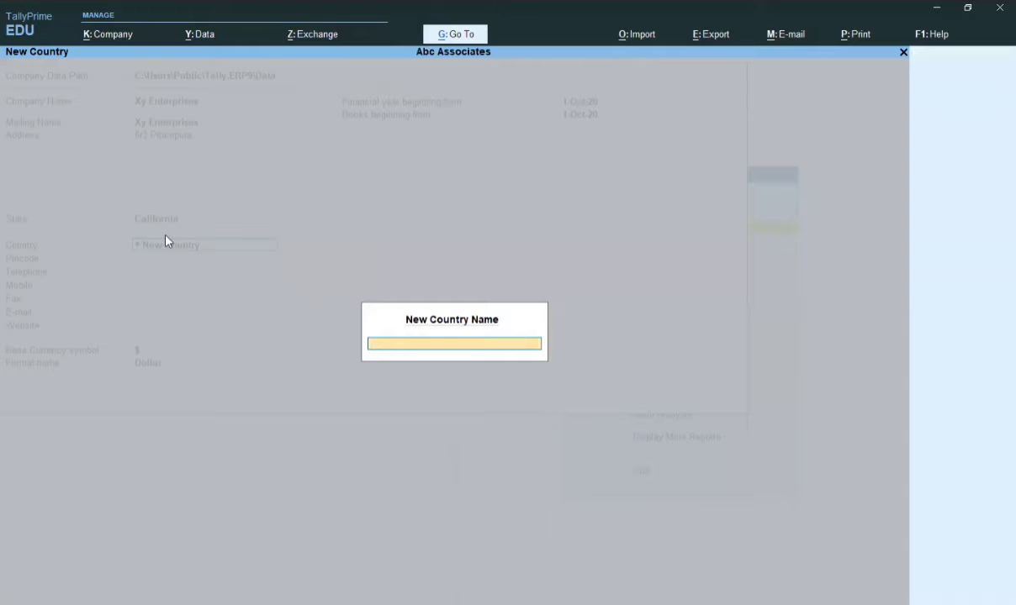
pyautogui.press('Escape')
# Expand the list of countries to show more entries, look through it and choose United States of America as the country
pyautogui.press('Down')
pyautogui.press('Up')
pyautogui.press('Up')
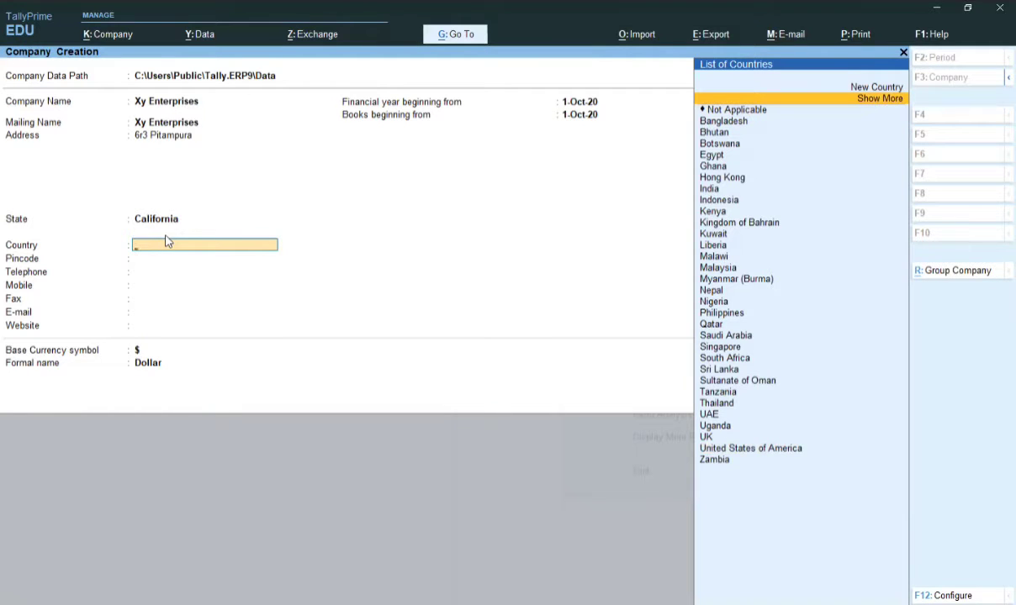
pyautogui.press('Return')
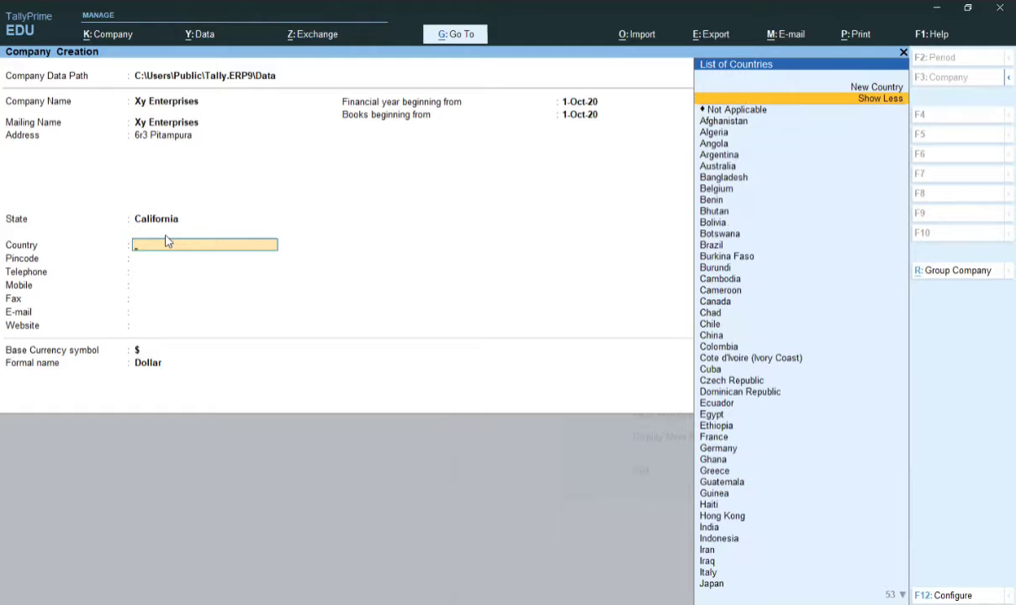
pyautogui.press('Down')
pyautogui.press('Down')
pyautogui.press('Down')
pyautogui.press('Down')
pyautogui.press('Down')
pyautogui.press('Down')
pyautogui.press('Down')
pyautogui.press('Down')
pyautogui.press('Down')
pyautogui.press('Down')
pyautogui.press('Down')
pyautogui.press('Down')
pyautogui.press('Down')
pyautogui.press('Down')
pyautogui.press('Down')
pyautogui.press('Down')
pyautogui.press('Down')
pyautogui.press('Down')
pyautogui.press('Down')
pyautogui.press('Down')
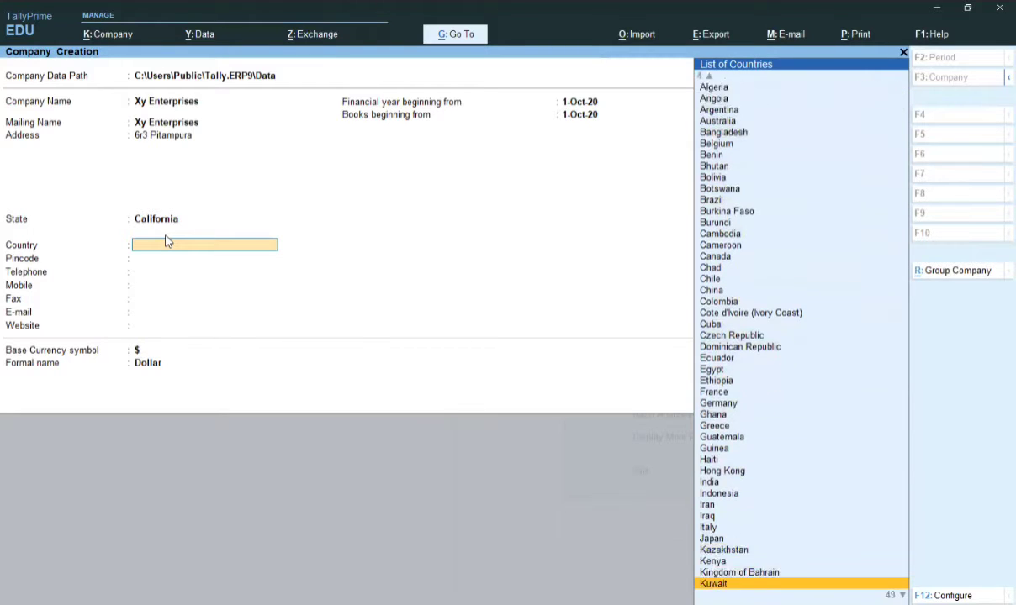
pyautogui.press('Down')
pyautogui.press('Down')
pyautogui.press('Down')
pyautogui.press('Down')
pyautogui.press('Down')
pyautogui.press('Down')
pyautogui.press('Down')
pyautogui.press('Down')
pyautogui.press('Down')
pyautogui.press('Down')
pyautogui.press('Down')
pyautogui.press('Down')
pyautogui.press('Down')
pyautogui.press('Down')
pyautogui.press('Down')
pyautogui.press('Down')
pyautogui.press('Down')
pyautogui.press('Down')
pyautogui.press('Down')
pyautogui.press('Down')
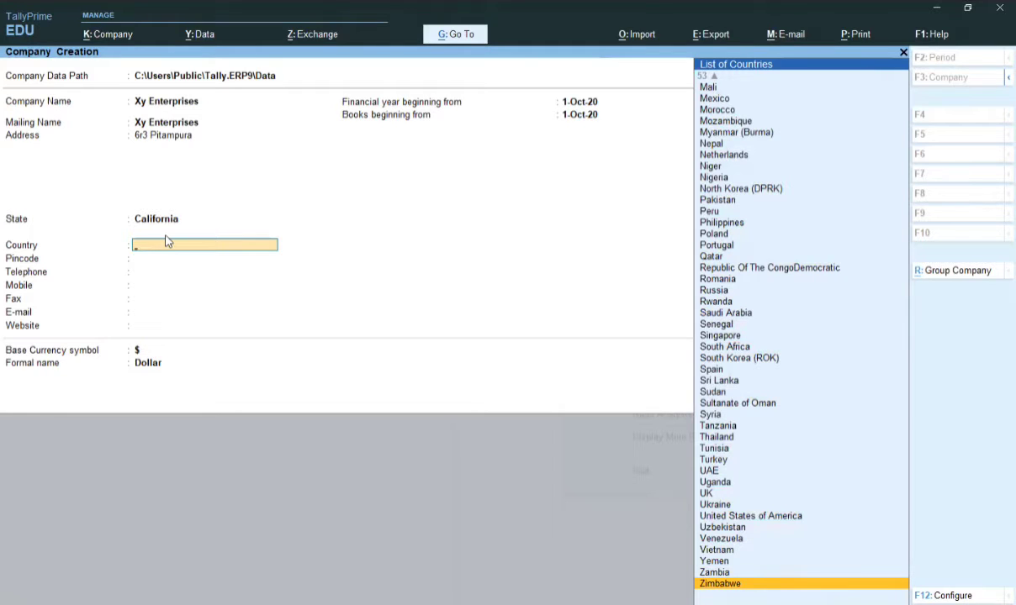
pyautogui.write('uni')
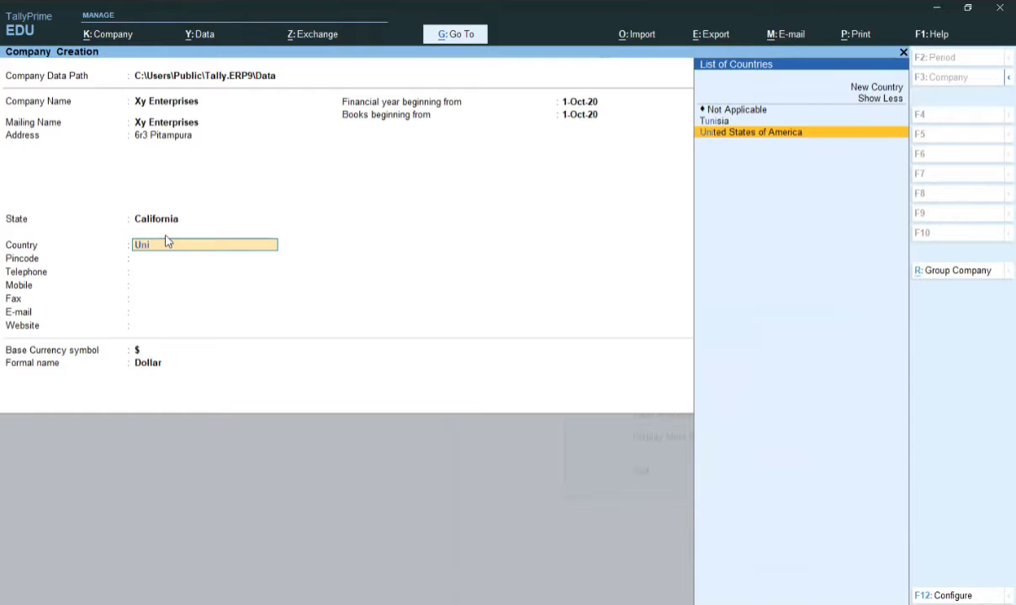
pyautogui.press('Return')
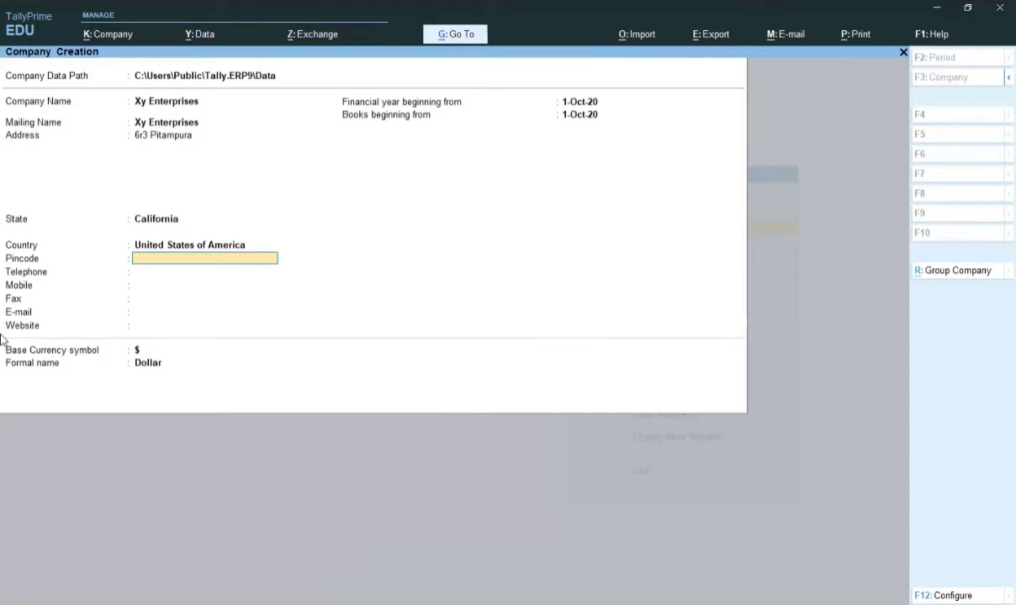
# Leave the pincode and contact details blank and set the financial year to begin from 1-Apr-21
pyautogui.press('Return')
pyautogui.press('Return')
pyautogui.press('Return')
pyautogui.press('Return')
pyautogui.press('Return')
pyautogui.press('Return')
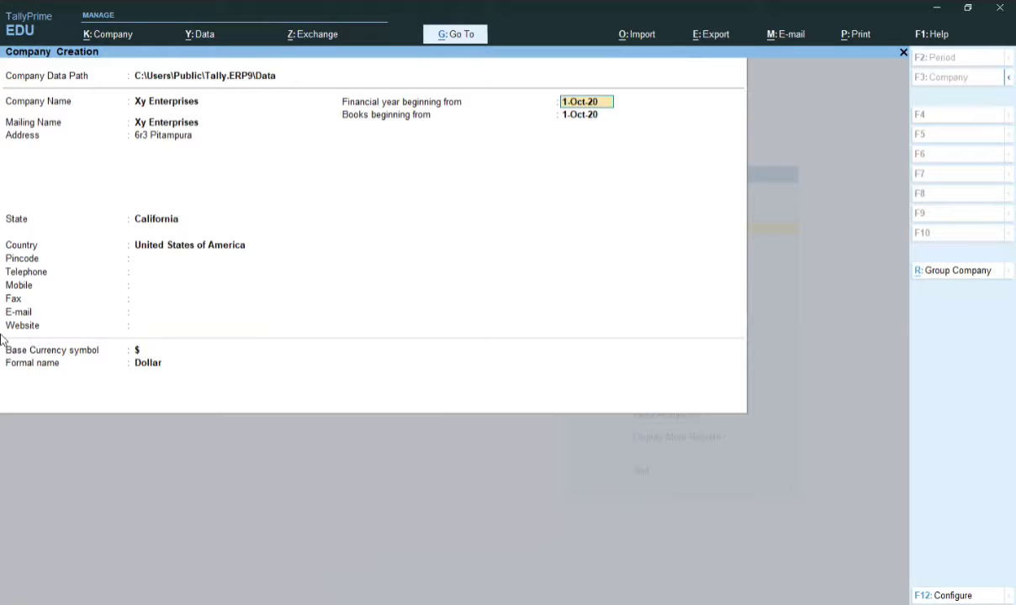
pyautogui.write('1/4/21')
pyautogui.press('Return')
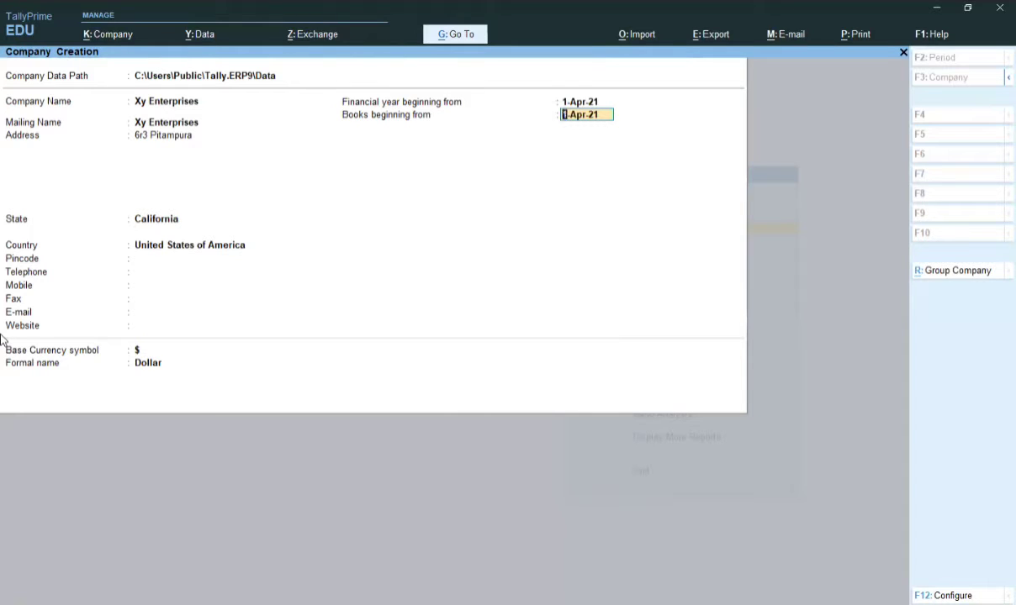
# Set the date the books begin from to 1-May-21
pyautogui.write('1/5/21')
pyautogui.press('Return')
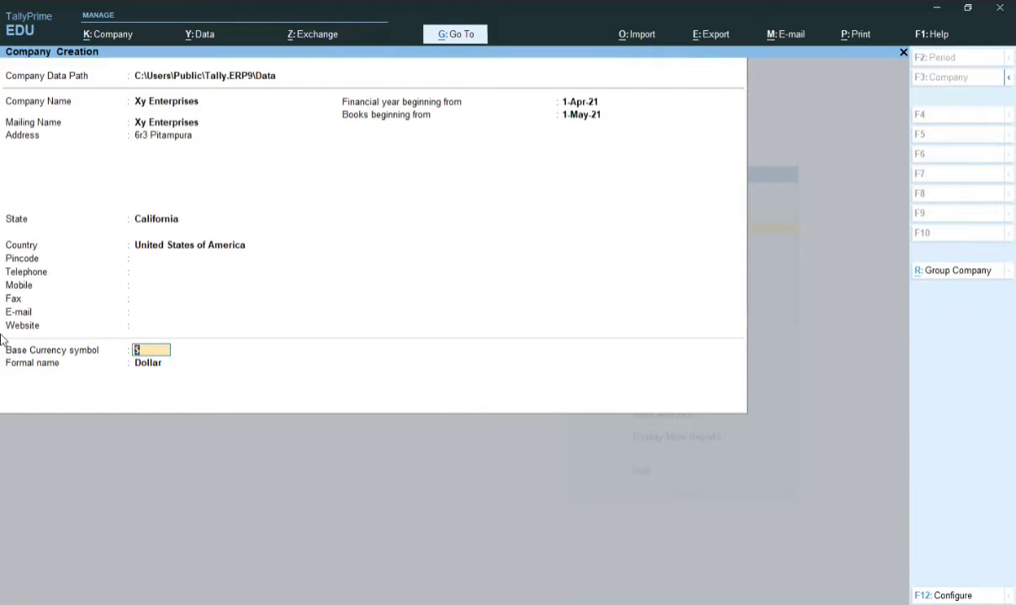
pyautogui.hotkey('shift', 'Tab')
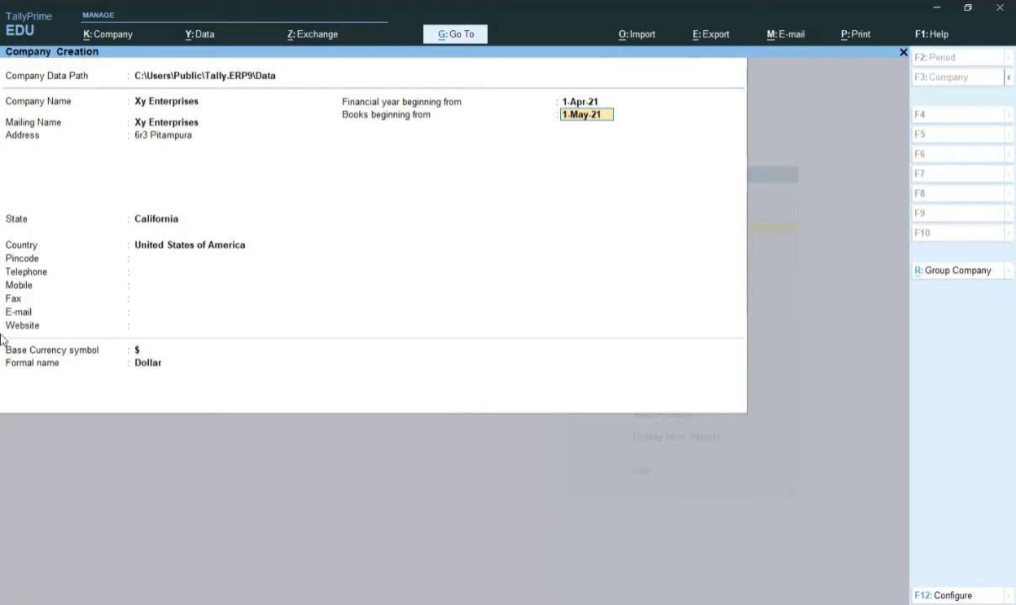
# Set the date the books begin from to 1-Apr-21
pyautogui.write('5')
pyautogui.write('-5')
pyautogui.write('-21')
pyautogui.press('BackSpace')
pyautogui.press('BackSpace')
pyautogui.press('BackSpace')
pyautogui.press('BackSpace')
pyautogui.press('BackSpace')
pyautogui.press('BackSpace')
pyautogui.write('1/')
pyautogui.write('4/21')
pyautogui.press('Return')
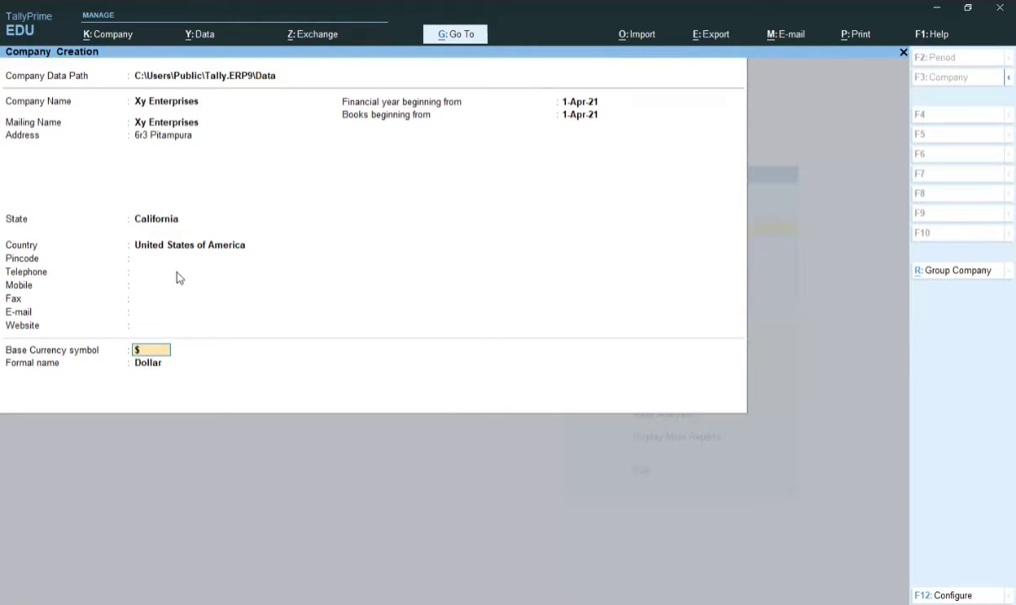
# Change the company's country to India
pyautogui.click(184, 246)
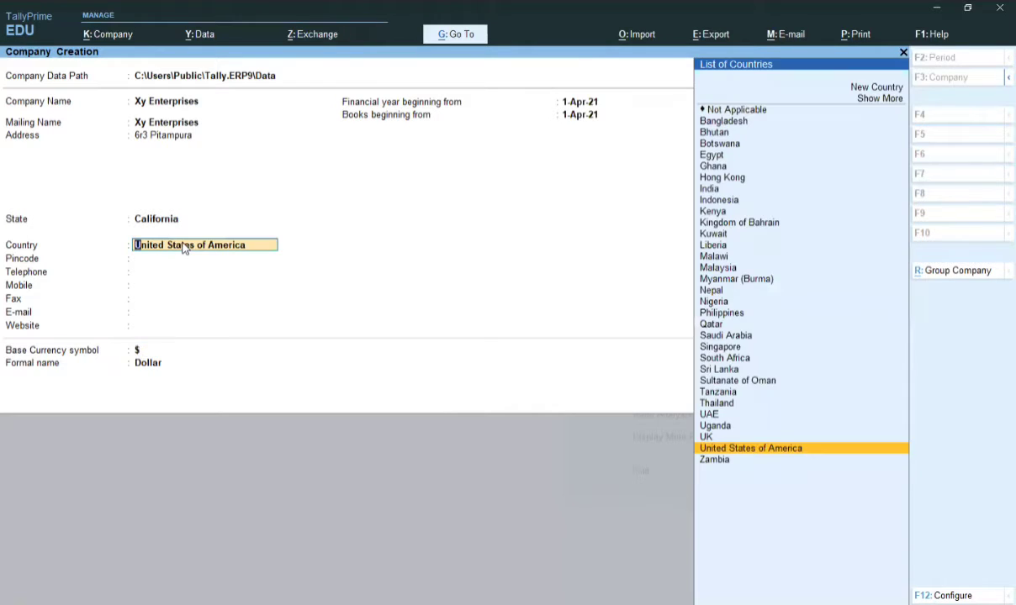
pyautogui.write('Ind')
pyautogui.press('Return')
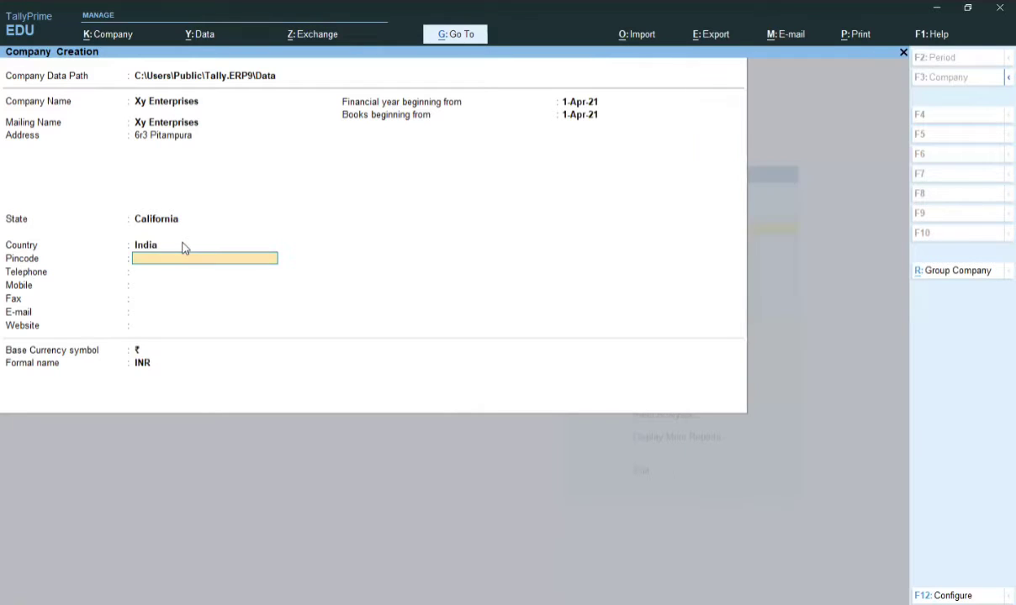
pyautogui.click(184, 245)
pyautogui.press('Down')
pyautogui.press('Down')
pyautogui.press('Down')
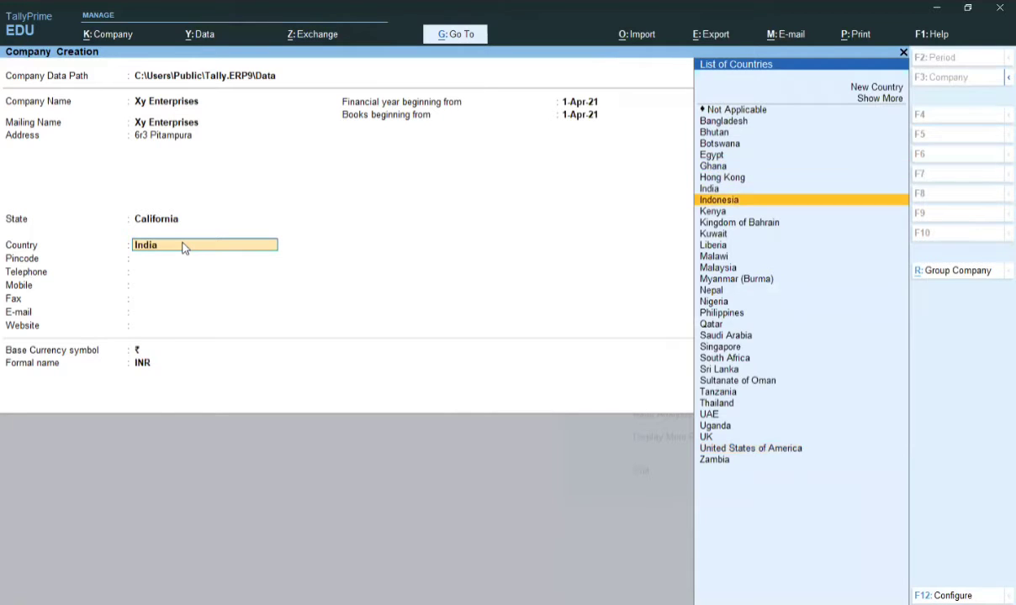
pyautogui.press('Up')
pyautogui.press('Return')
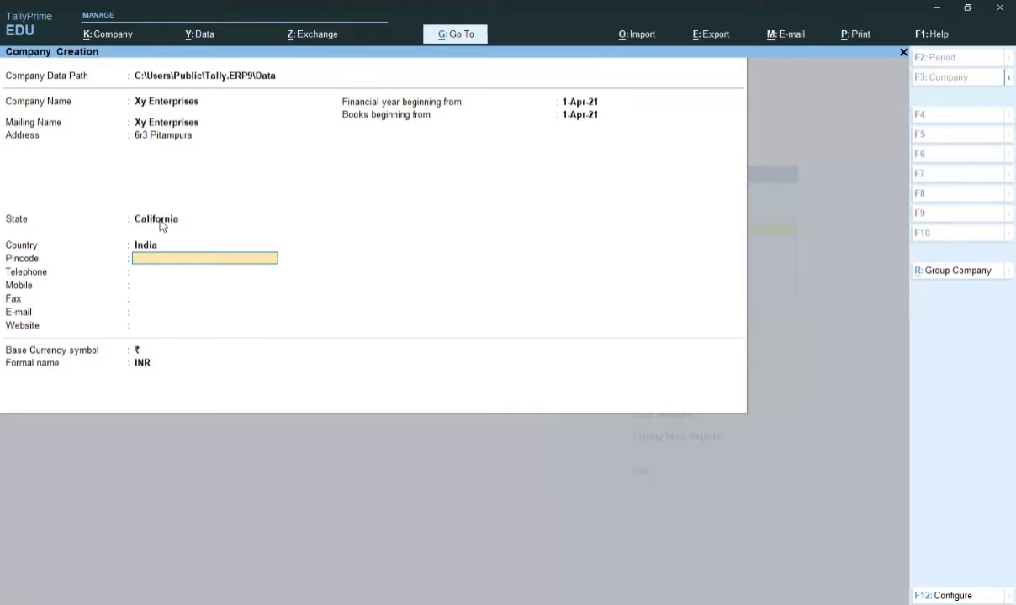
# Change the company's state to Delhi
pyautogui.click(161, 222)
pyautogui.press('Up')
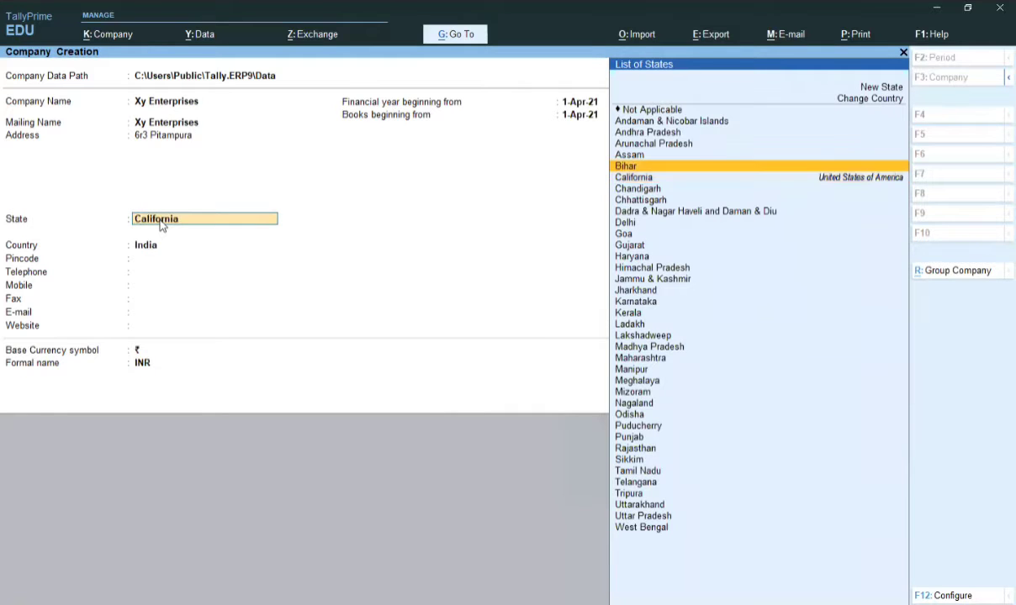
pyautogui.press('Down')
pyautogui.press('Down')
pyautogui.press('Down')
pyautogui.press('Down')
pyautogui.press('Down')
pyautogui.press('Return')
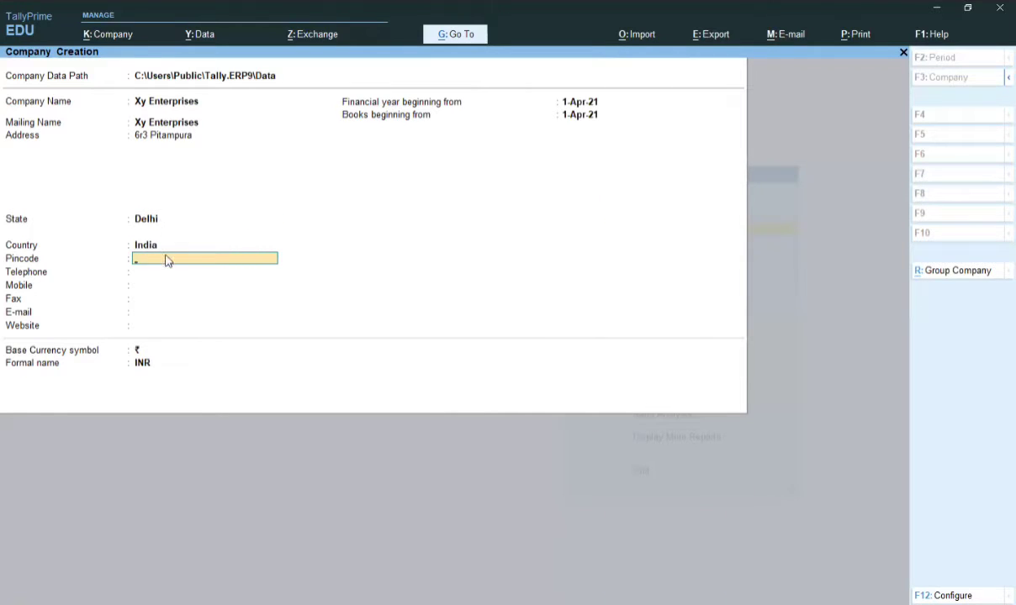
# Create the company with base currency symbol ₹ and formal name INR, and accept the default company features
pyautogui.click(137, 354)
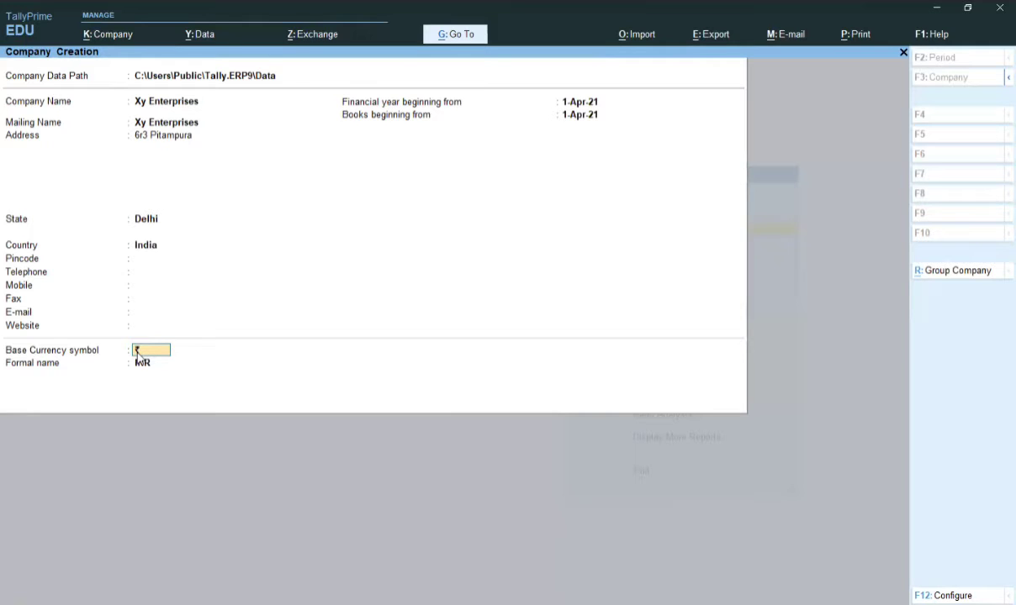
pyautogui.press('Return')
pyautogui.press('Return')
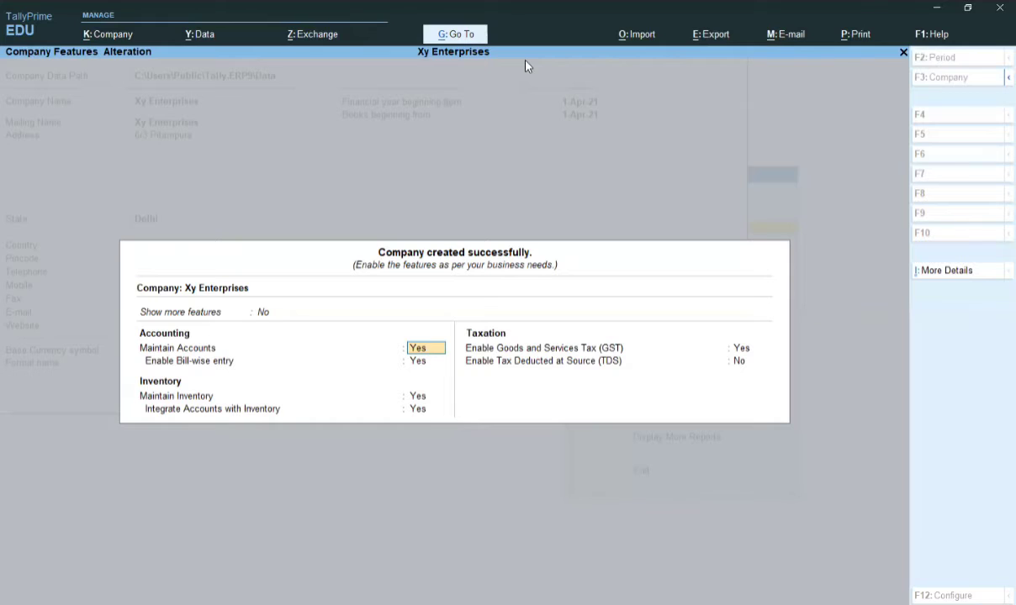
pyautogui.hotkey('ctrl', 'a')
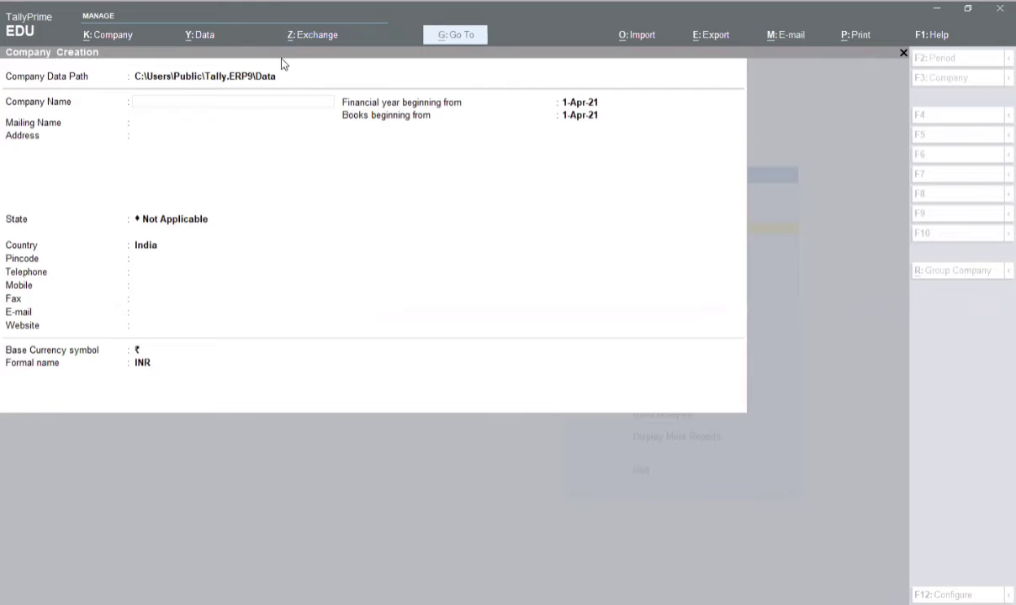
# Enter Xy Enterprises as the company name and mailing name, and fill in the company's address
pyautogui.press('Return')
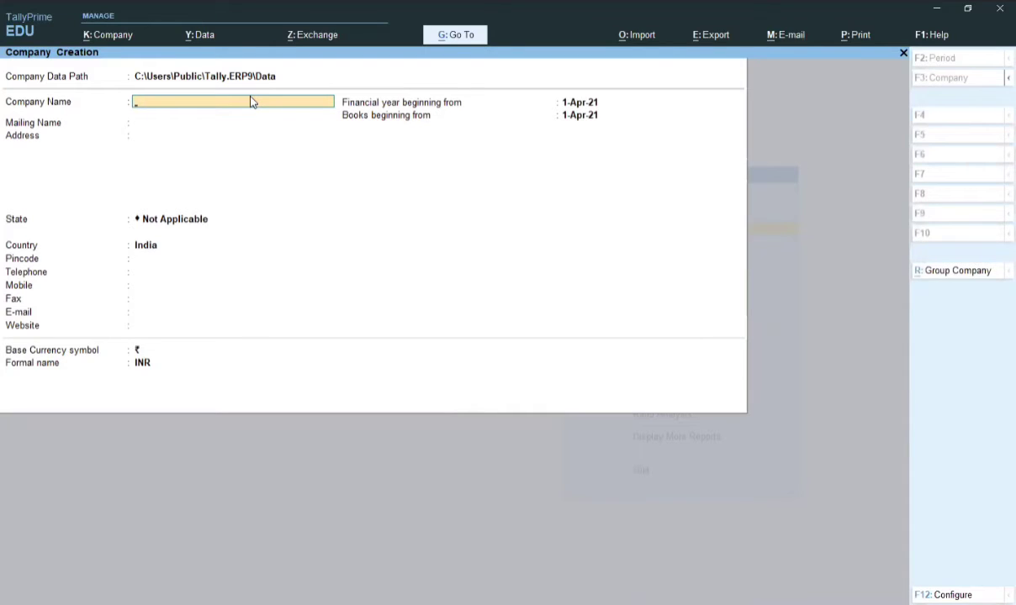
pyautogui.write('Xy Enterprises')
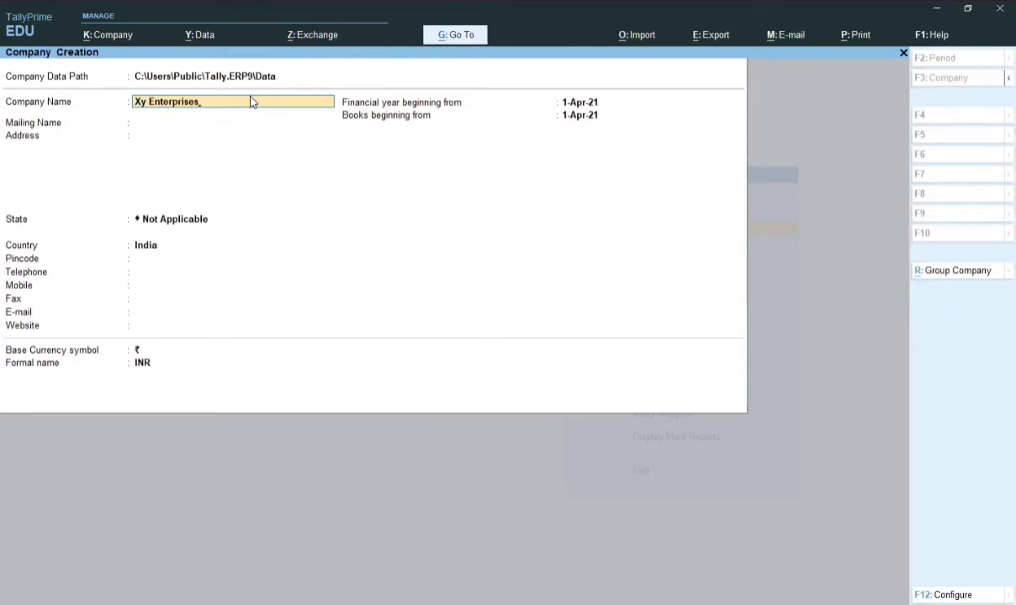
pyautogui.press('Return')
pyautogui.press('Return')
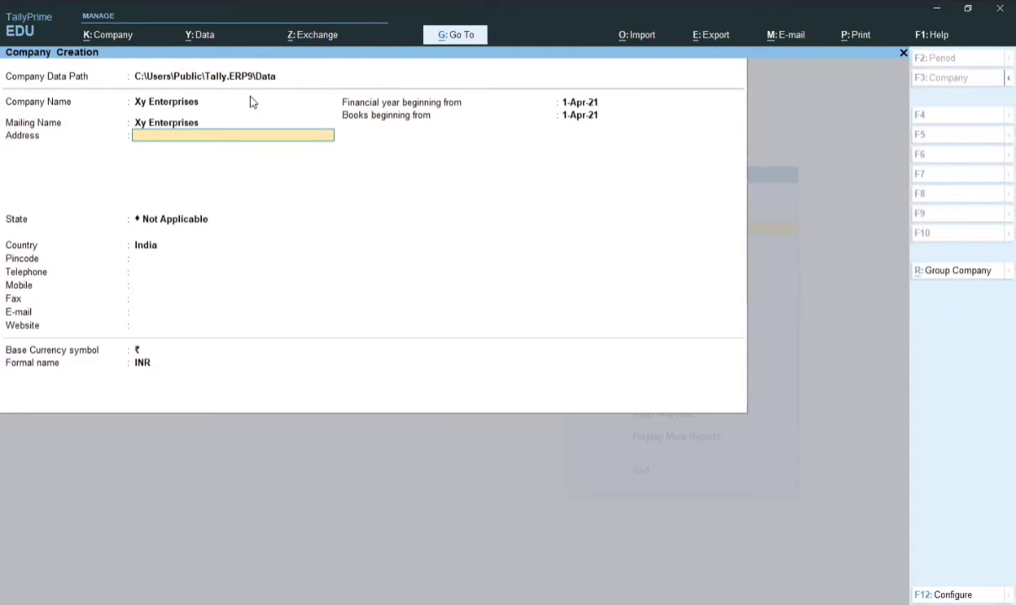
pyautogui.write('6r3')
pyautogui.write('Pitampura')
pyautogui.press('Return')
pyautogui.press('Return')
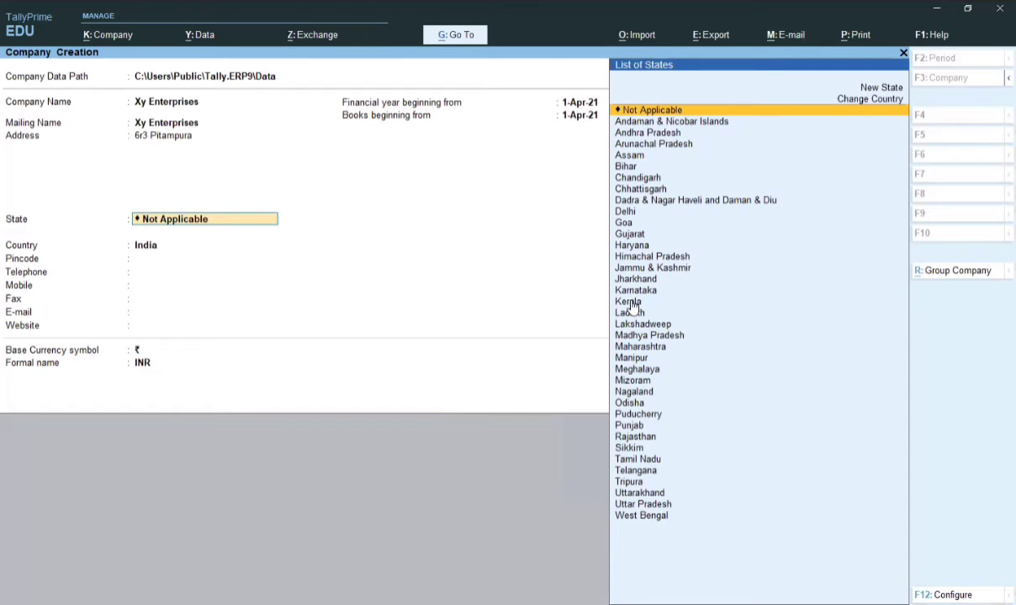
pyautogui.press('Up')
pyautogui.press('Up')
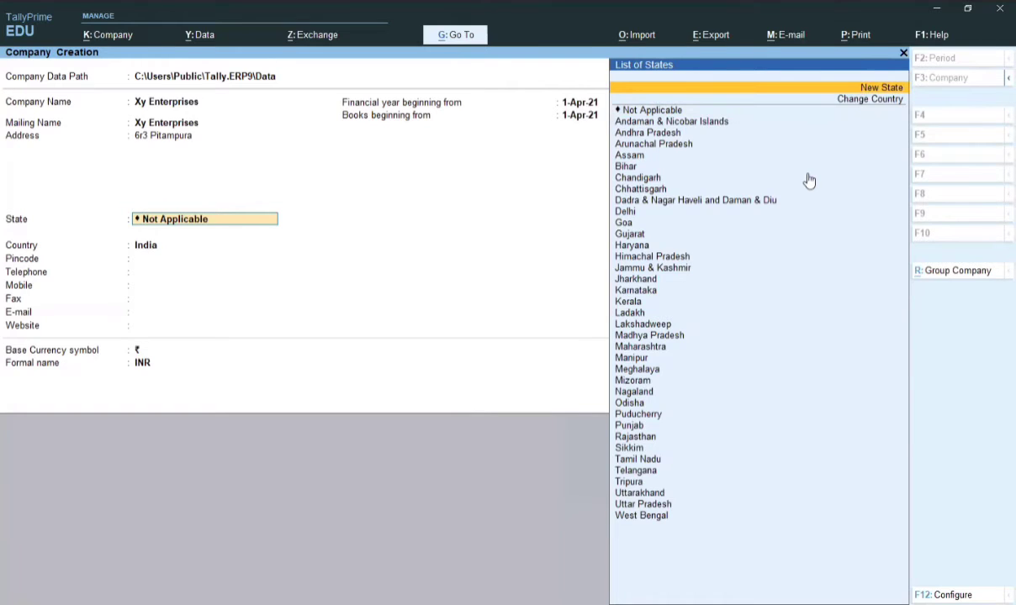
pyautogui.hotkey('alt', 'c')
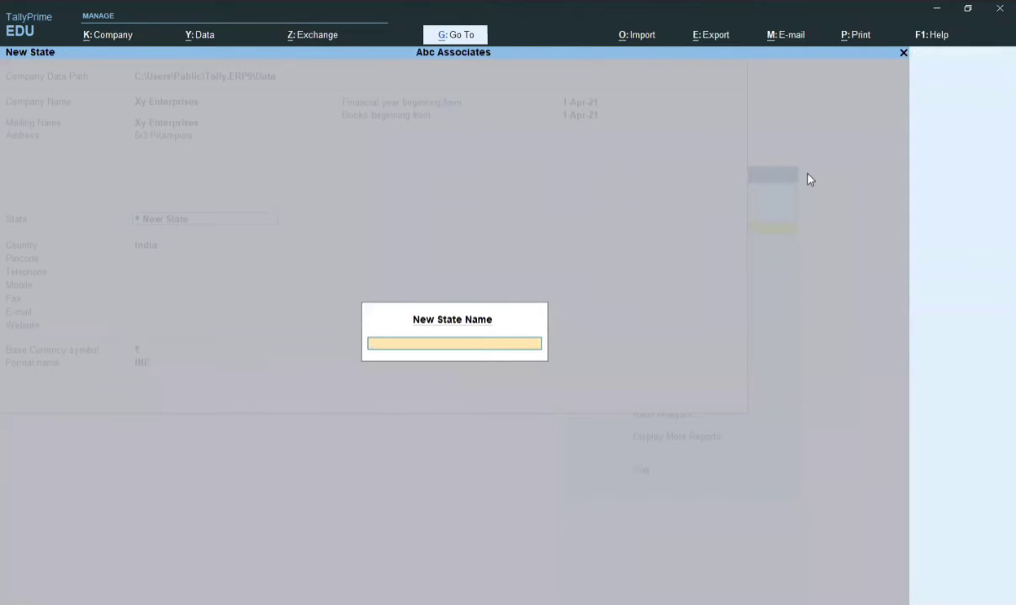
pyautogui.write('Ladhak')
pyautogui.press('BackSpace')
pyautogui.press('BackSpace')
pyautogui.press('BackSpace')
pyautogui.press('BackSpace')
pyautogui.press('BackSpace')
pyautogui.press('BackSpace')
pyautogui.press('Escape')
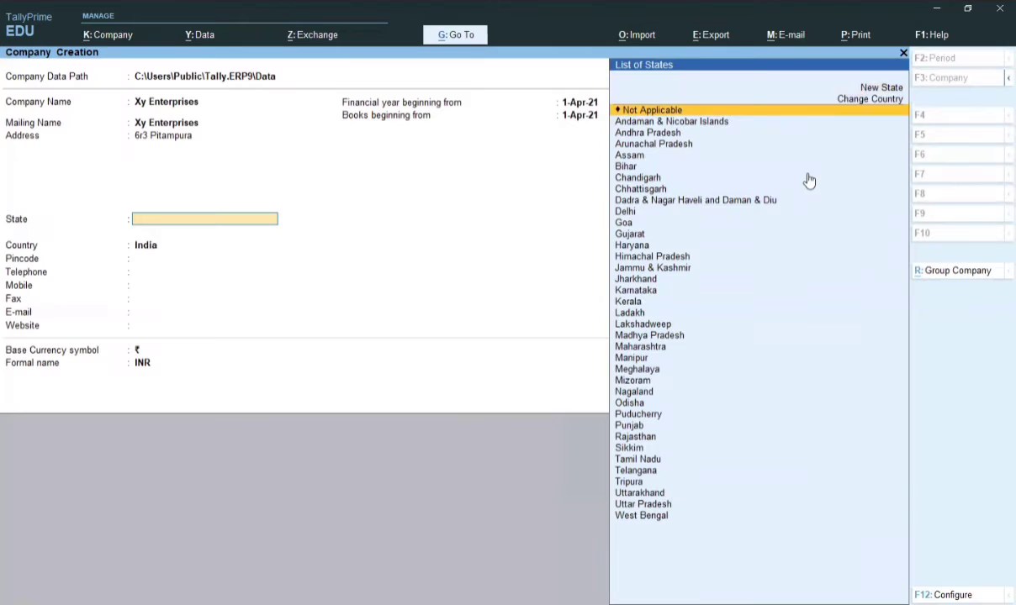
# Use the Change Country option of the state selection to set the country to United States of America
pyautogui.press('Up')
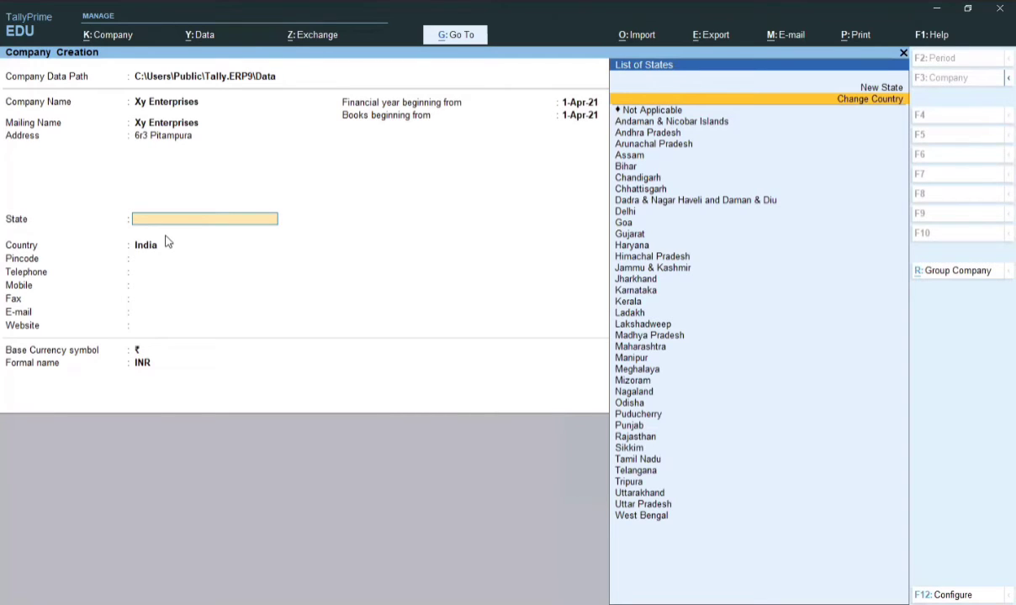
pyautogui.press('Down')
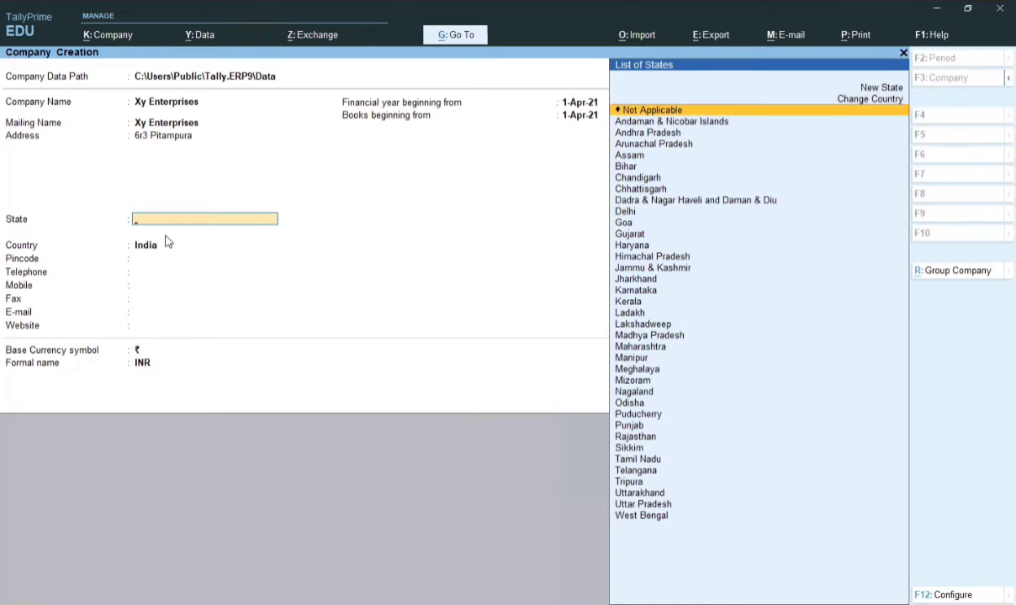
pyautogui.press('Up')
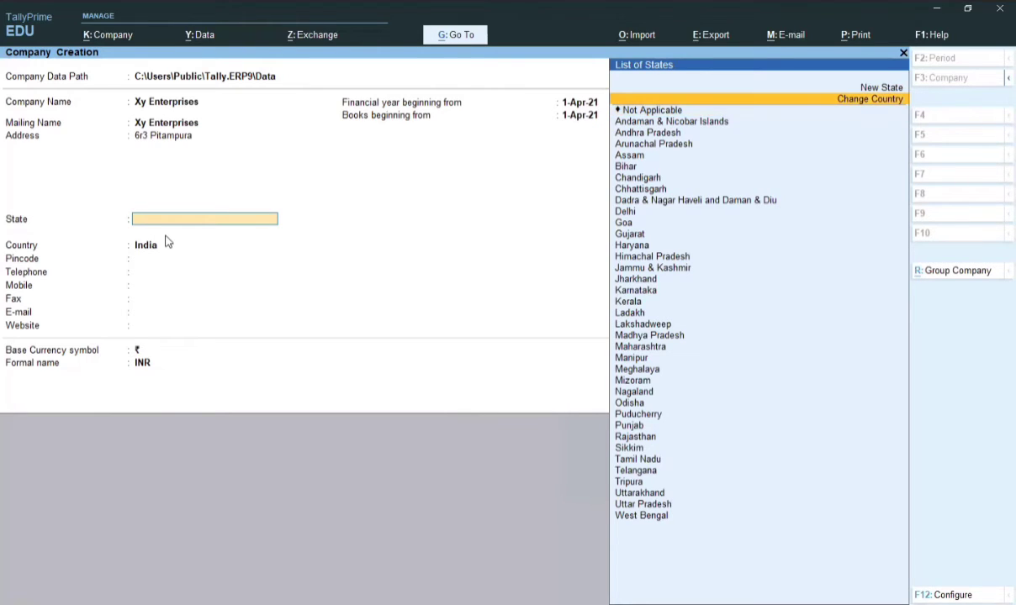
pyautogui.press('Return')
pyautogui.press('Down')
pyautogui.press('Down')
pyautogui.press('Down')
pyautogui.press('Down')
pyautogui.press('Down')
pyautogui.press('Down')
pyautogui.press('Down')
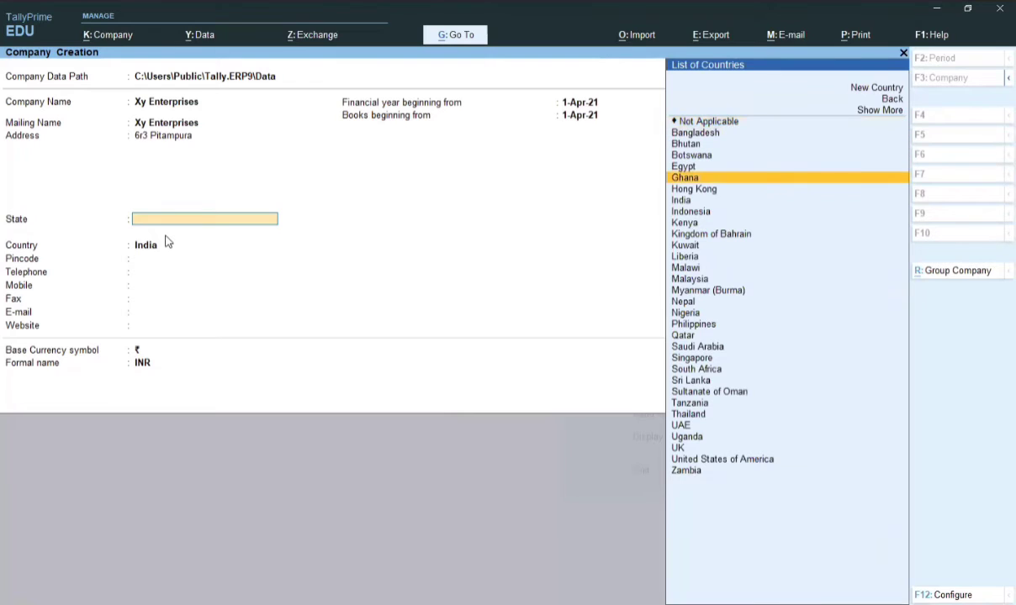
pyautogui.press('Down')
pyautogui.press('Down')
pyautogui.press('Down')
pyautogui.press('Down')
pyautogui.press('Down')
pyautogui.press('Down')
pyautogui.press('Down')
pyautogui.press('Down')
pyautogui.press('Down')
pyautogui.press('Down')
pyautogui.press('Down')
pyautogui.press('Down')
pyautogui.press('Down')
pyautogui.press('Down')
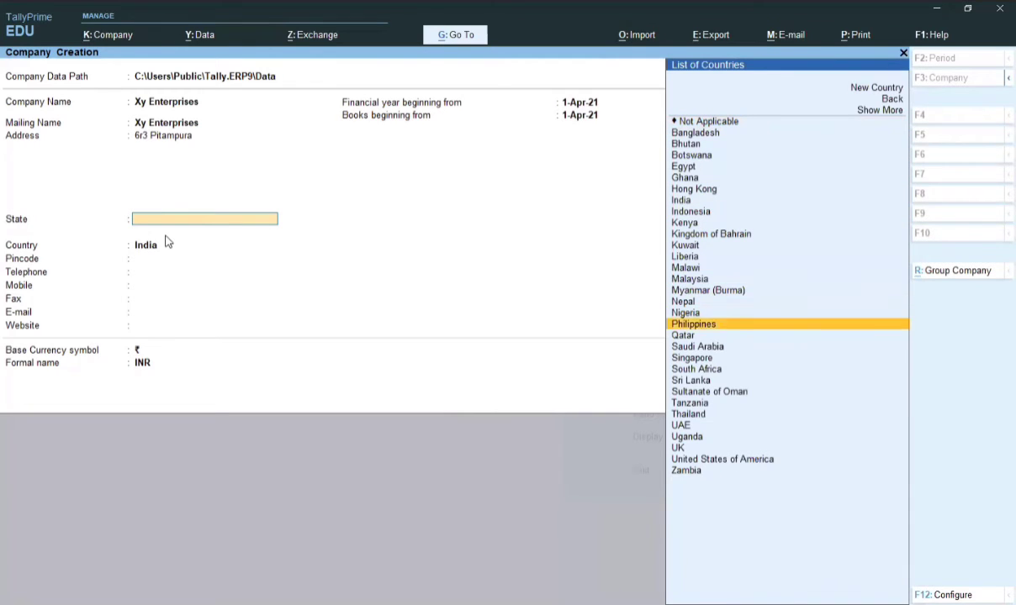
pyautogui.press('Down')
pyautogui.press('Down')
pyautogui.press('Down')
pyautogui.press('Down')
pyautogui.press('Down')
pyautogui.press('Down')
pyautogui.press('Down')
pyautogui.press('Down')
pyautogui.press('Down')
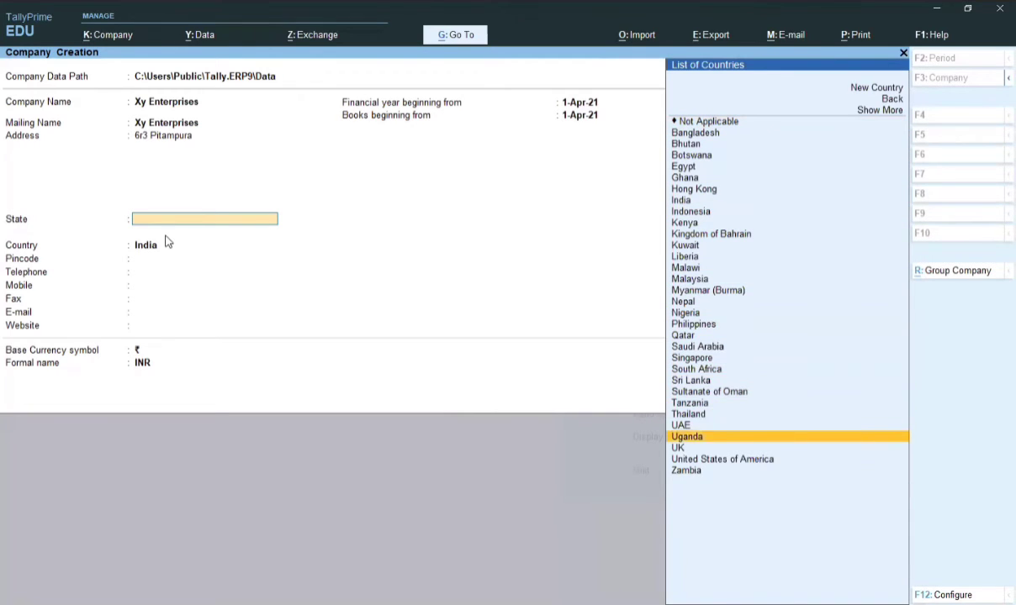
pyautogui.press('Return')
# Set the company's state to California
pyautogui.press('Down')
pyautogui.press('Down')
pyautogui.press('Down')
pyautogui.press('Down')
pyautogui.press('Down')
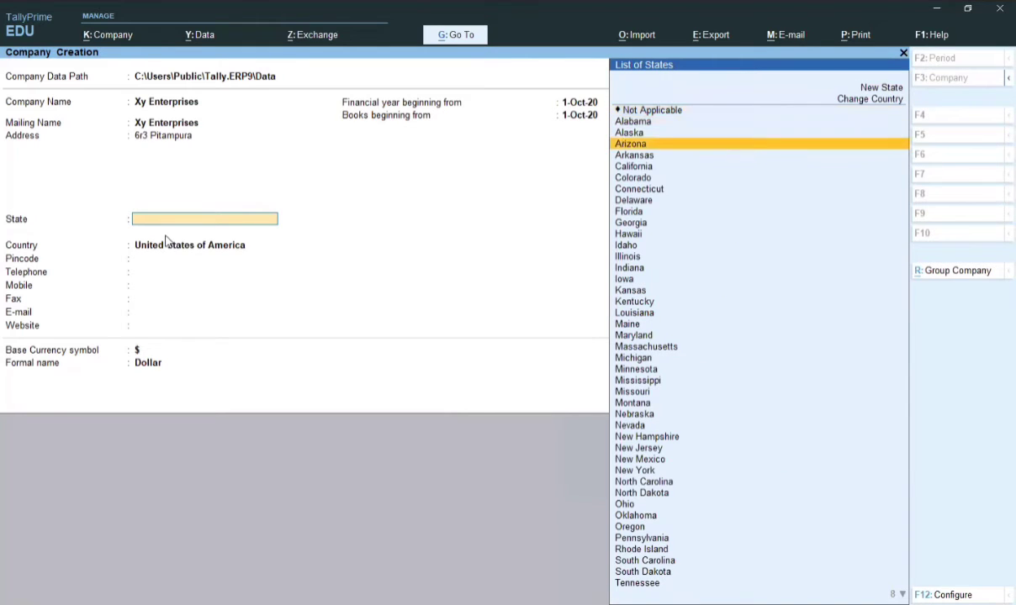
pyautogui.press('Return')
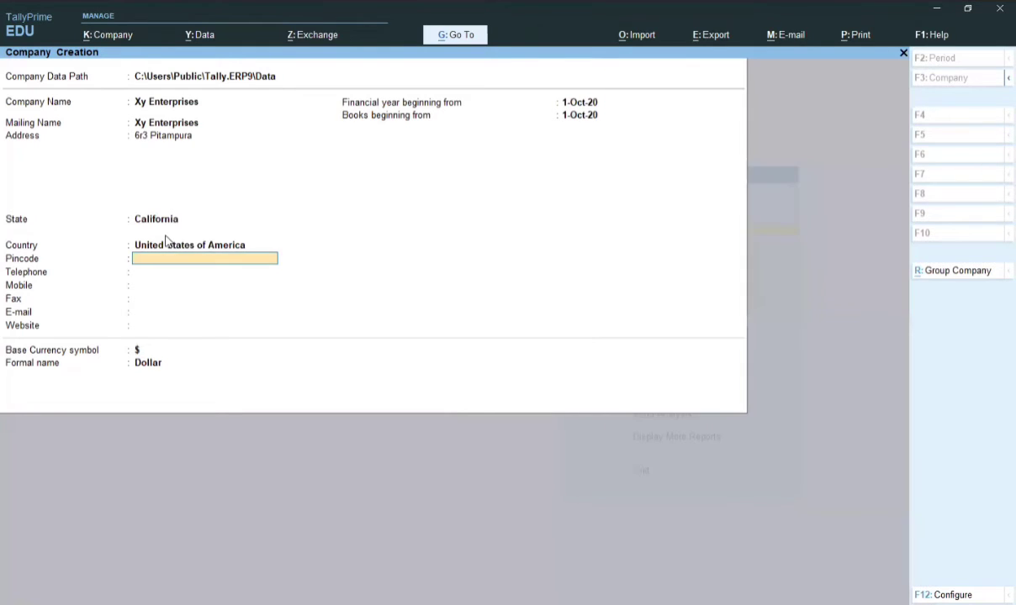
pyautogui.press('BackSpace')
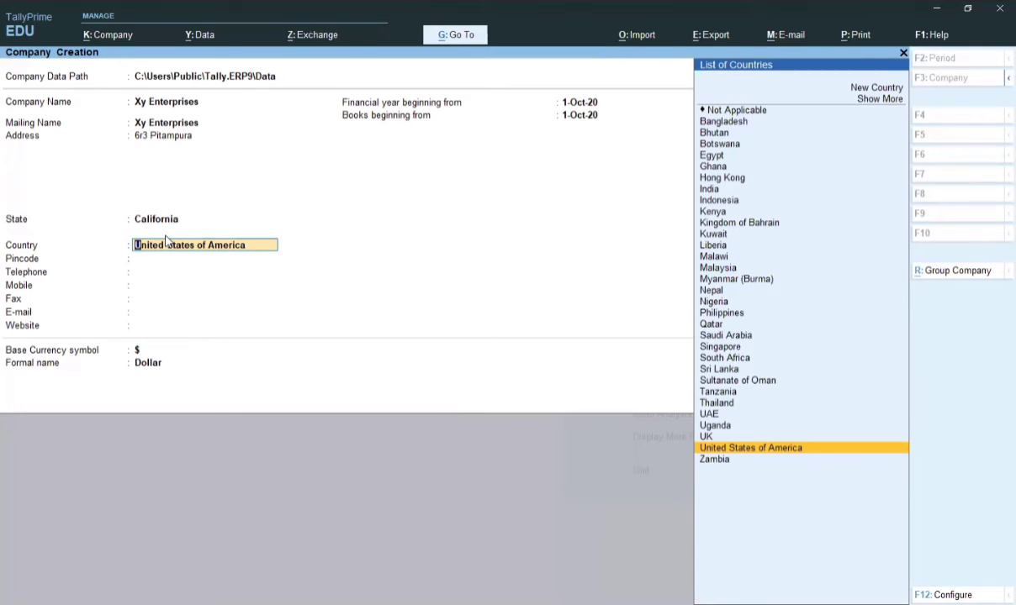
pyautogui.press('Up')
pyautogui.press('Up')
pyautogui.press('Up')
pyautogui.press('Up')
pyautogui.press('Up')
pyautogui.press('Up')
pyautogui.press('Up')
pyautogui.press('Up')
pyautogui.press('Up')
pyautogui.press('Up')
pyautogui.press('Up')
pyautogui.press('Up')
pyautogui.press('Up')
pyautogui.press('Up')
pyautogui.press('Up')
pyautogui.press('Up')
pyautogui.press('Up')
pyautogui.press('Up')
pyautogui.press('Up')
pyautogui.press('Up')
pyautogui.press('Up')
pyautogui.press('Up')
pyautogui.press('Up')
pyautogui.press('Up')
pyautogui.press('Up')
pyautogui.press('Up')
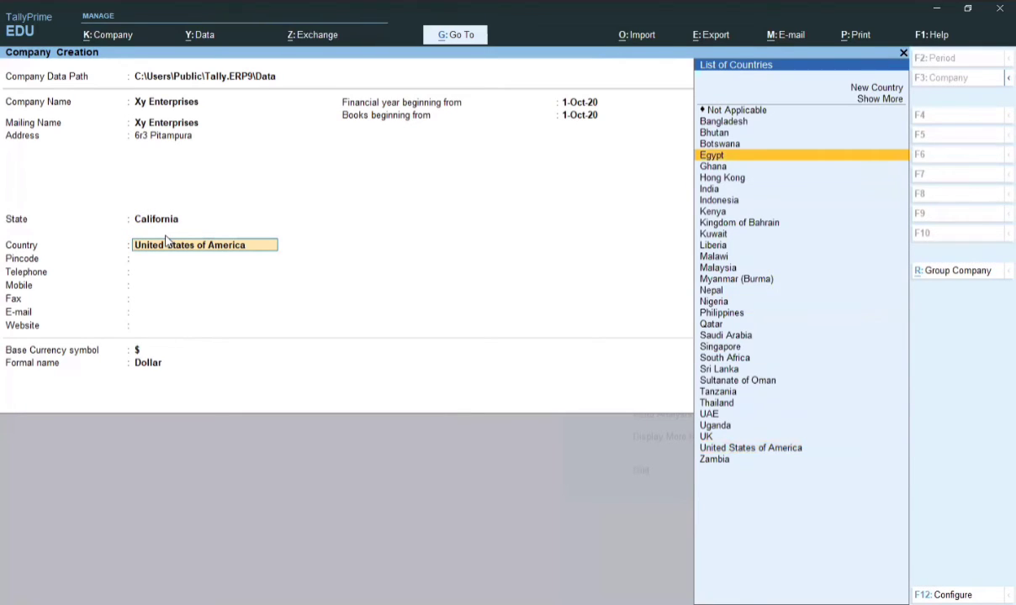
pyautogui.press('Up')
pyautogui.press('Up')
pyautogui.press('Up')
pyautogui.press('Up')
pyautogui.press('Up')
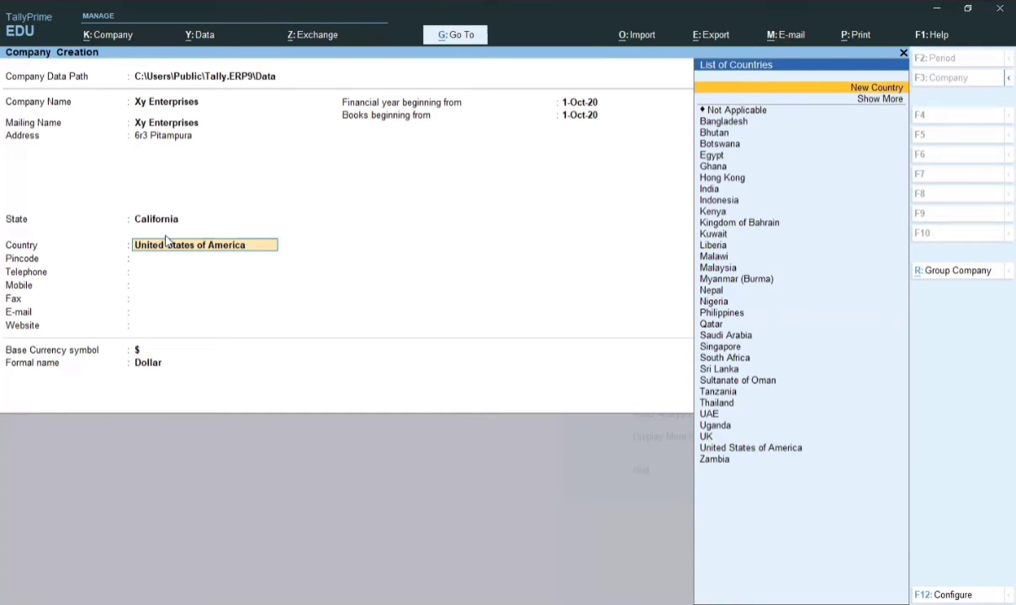
pyautogui.press('Return')
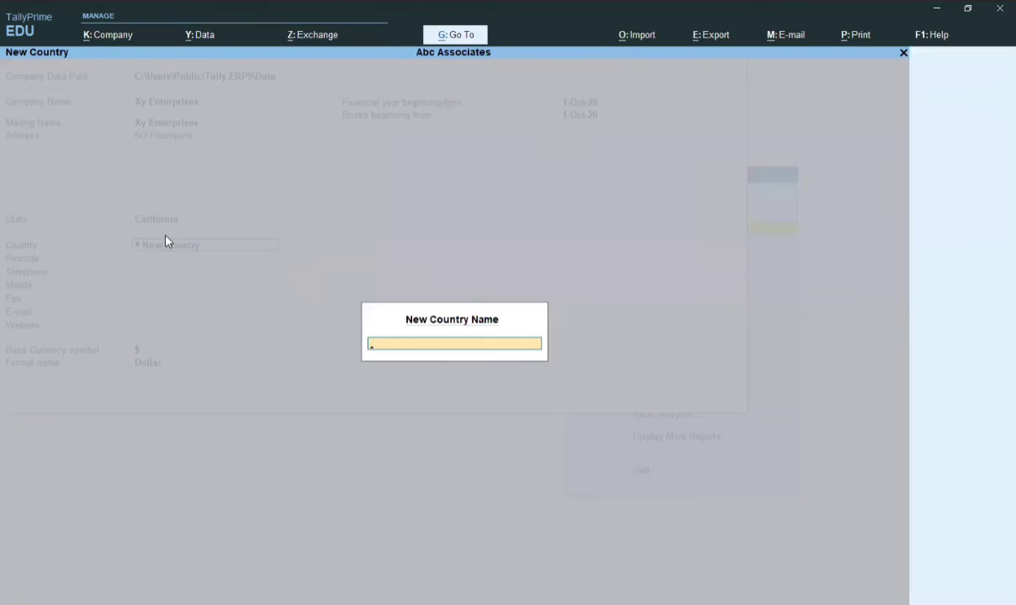
pyautogui.press('Escape')
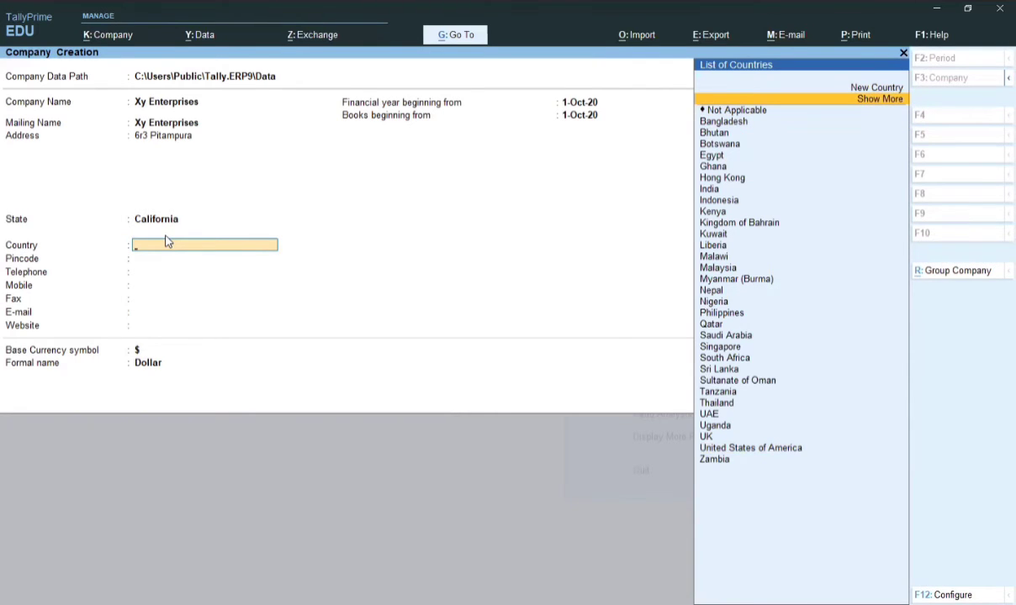
# Expand the country selection to the full list and look through all the available countries
pyautogui.press('Return')
pyautogui.press('Down')
pyautogui.press('Down')
pyautogui.press('Down')
pyautogui.press('Down')
pyautogui.press('Down')
pyautogui.press('Down')
pyautogui.press('Down')
pyautogui.press('Down')
pyautogui.press('Down')
pyautogui.press('Down')
pyautogui.press('Down')
pyautogui.press('Down')
pyautogui.press('Down')
pyautogui.press('Down')
pyautogui.press('Down')
pyautogui.press('Down')
pyautogui.press('Down')
pyautogui.press('Down')
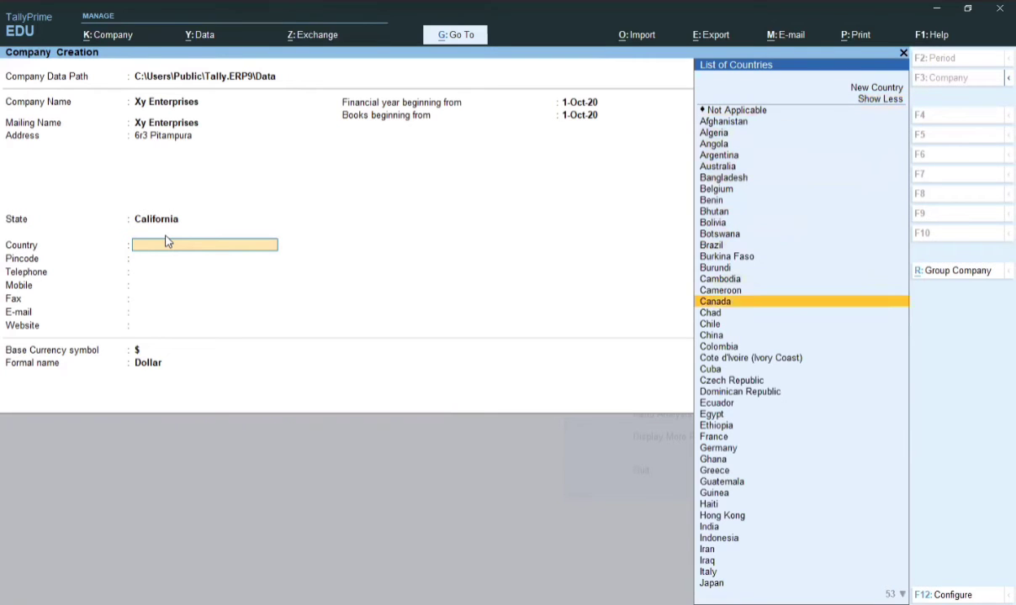
pyautogui.press('Down')
pyautogui.press('Down')
pyautogui.press('Down')
pyautogui.press('Down')
pyautogui.press('Down')
pyautogui.press('Down')
pyautogui.press('Down')
pyautogui.press('Down')
pyautogui.press('Down')
pyautogui.press('Down')
pyautogui.press('Down')
pyautogui.press('Down')
pyautogui.press('Down')
pyautogui.press('Down')
pyautogui.press('Down')
pyautogui.press('Down')
pyautogui.press('Down')
pyautogui.press('Down')
pyautogui.press('Down')
pyautogui.press('Down')
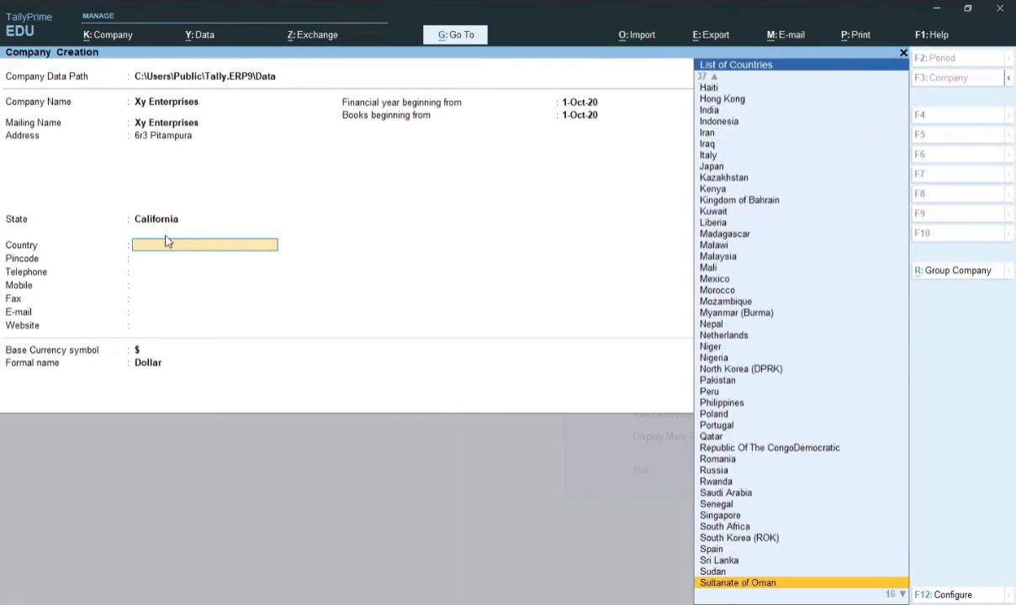
pyautogui.press('Down')
pyautogui.press('Down')
pyautogui.press('Down')
pyautogui.press('Down')
pyautogui.press('Down')
pyautogui.press('Down')
pyautogui.press('Down')
pyautogui.press('Down')
pyautogui.press('Down')
pyautogui.press('Down')
pyautogui.press('Down')
pyautogui.press('Down')
pyautogui.press('Down')
pyautogui.press('Down')
pyautogui.press('Down')
pyautogui.press('Down')
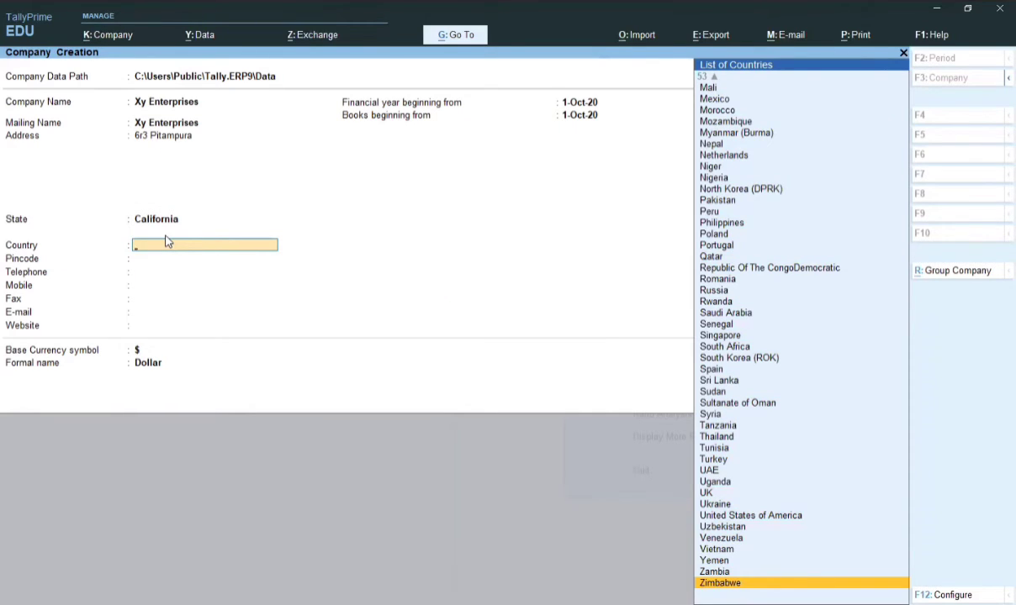
# Set the company's country to United States of America
pyautogui.write('Uni')
pyautogui.press('Return')
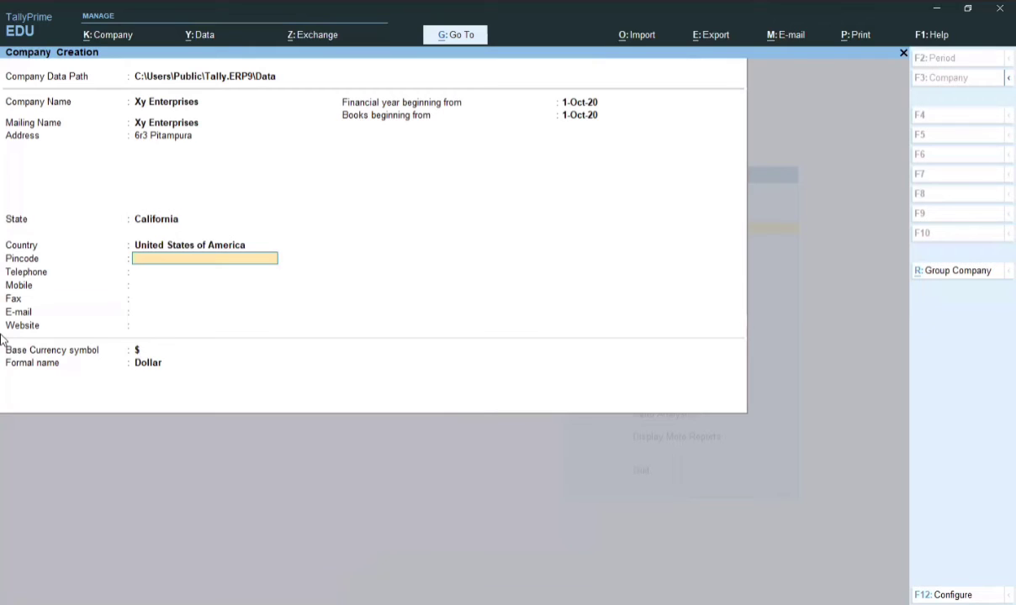
# Leave the pincode and contact fields blank and set the financial year beginning date to 1-Apr-21
pyautogui.press('Return')
pyautogui.press('Return')
pyautogui.press('Return')
pyautogui.press('Return')
pyautogui.press('Return')
pyautogui.press('Return')
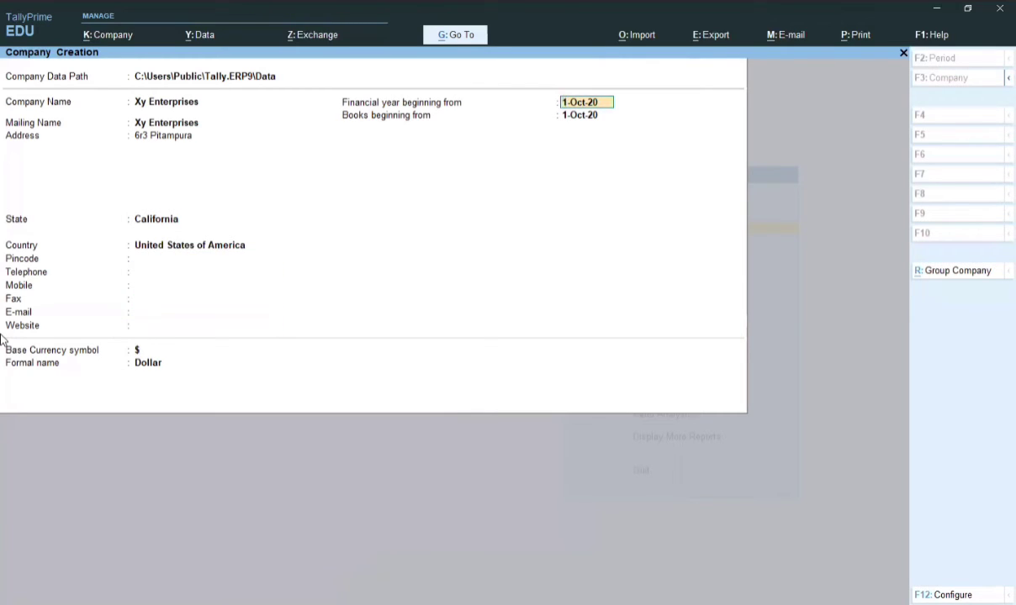
pyautogui.write('1/4/21')
pyautogui.press('Return')
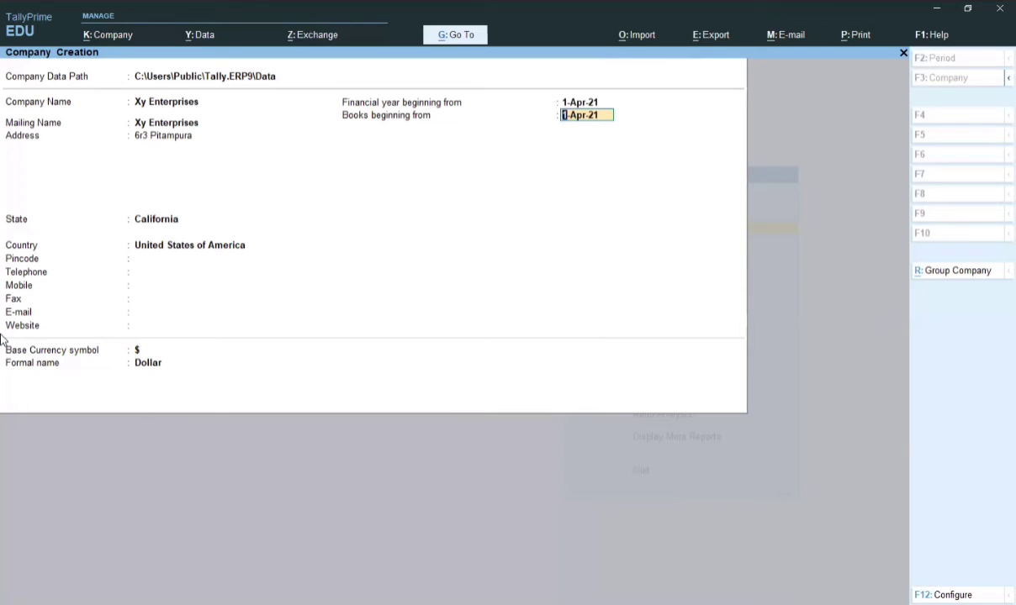
# Try 1/5/21 and 5-5-21 as the date the books begin from
pyautogui.write('1/5/21')
pyautogui.press('Return')
pyautogui.press('BackSpace')
pyautogui.write('5-5-21')
# Set the books beginning date to 1-Apr-21
pyautogui.write('1/4/21')
pyautogui.press('Return')
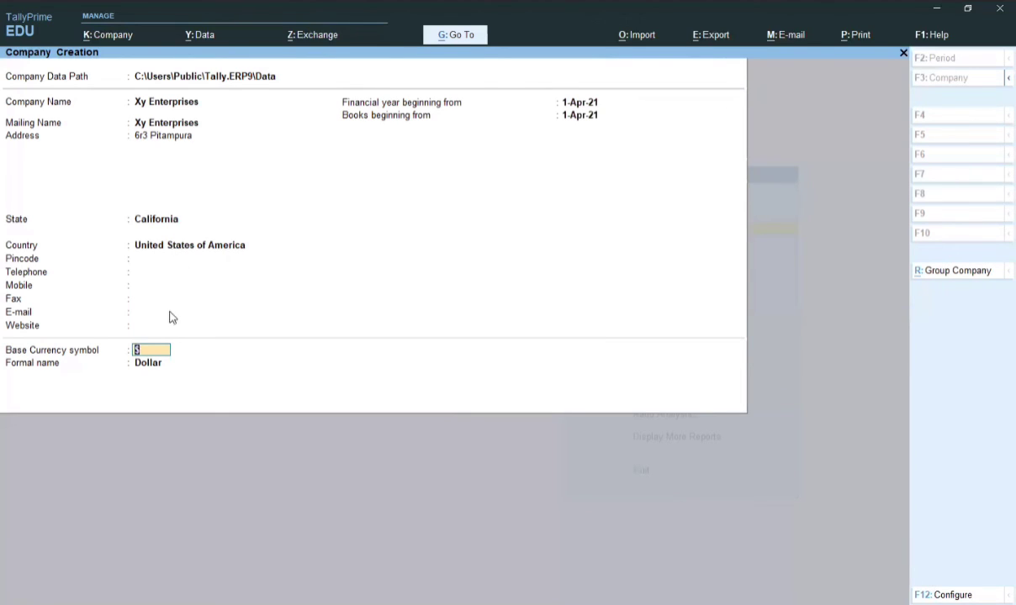
# Change the company's country to India
pyautogui.click(185, 248)
pyautogui.write('Ind')
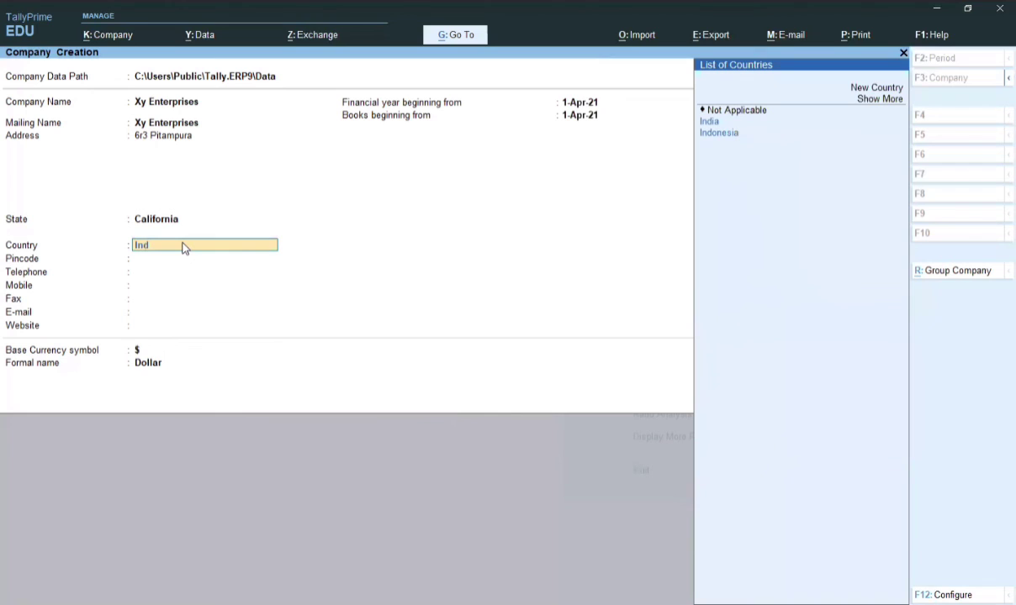
pyautogui.press('Return')
pyautogui.click(185, 246)
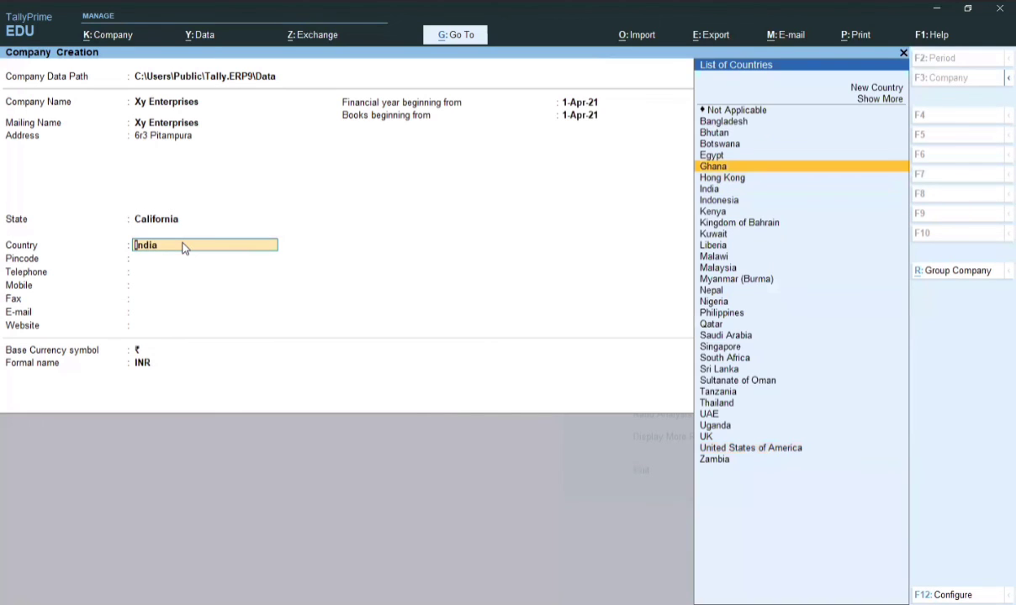
pyautogui.press('Down')
pyautogui.press('Down')
pyautogui.press('Down')
pyautogui.press('Up')
pyautogui.press('Return')
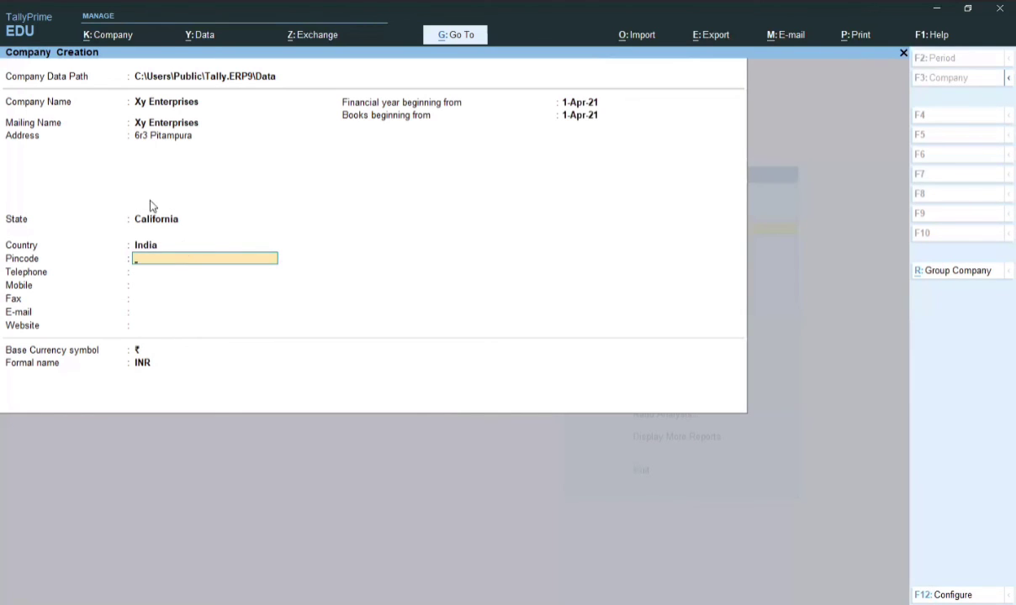
# Change the company's state from the list of Indian states to Delhi
pyautogui.click(160, 222)
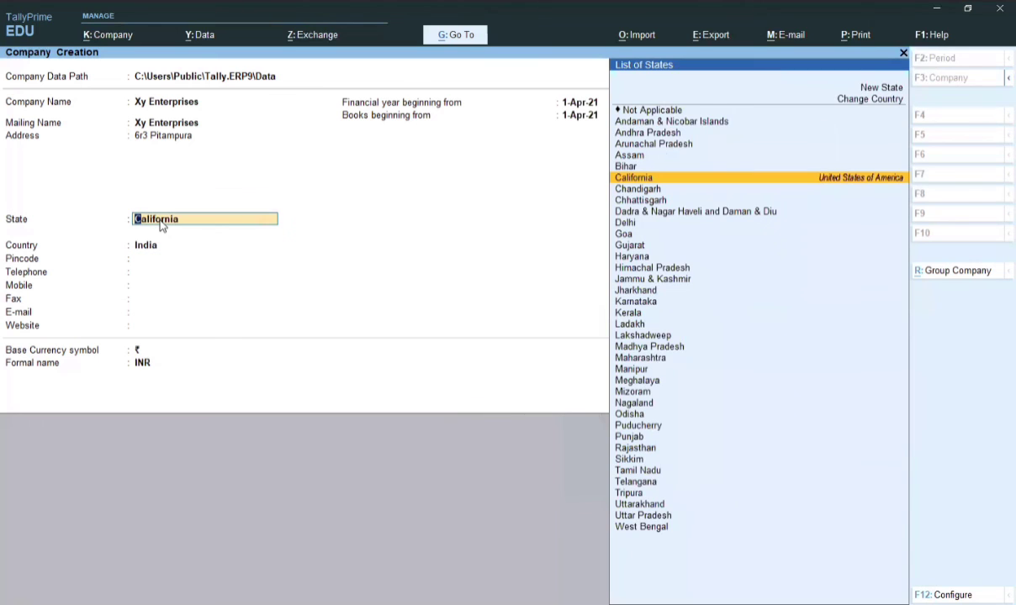
pyautogui.press('Down')
pyautogui.press('Down')
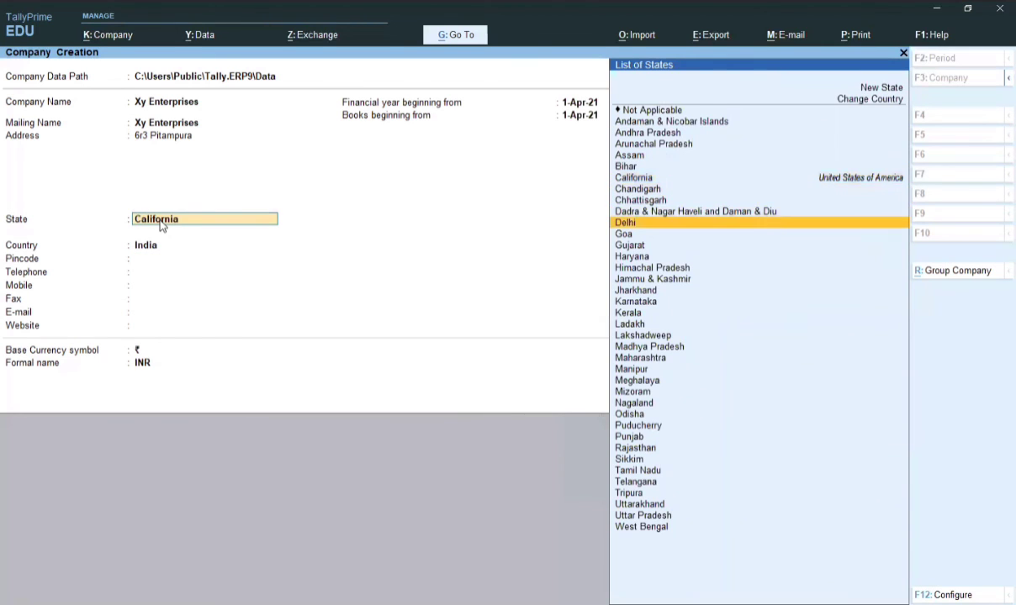
pyautogui.press('Return')
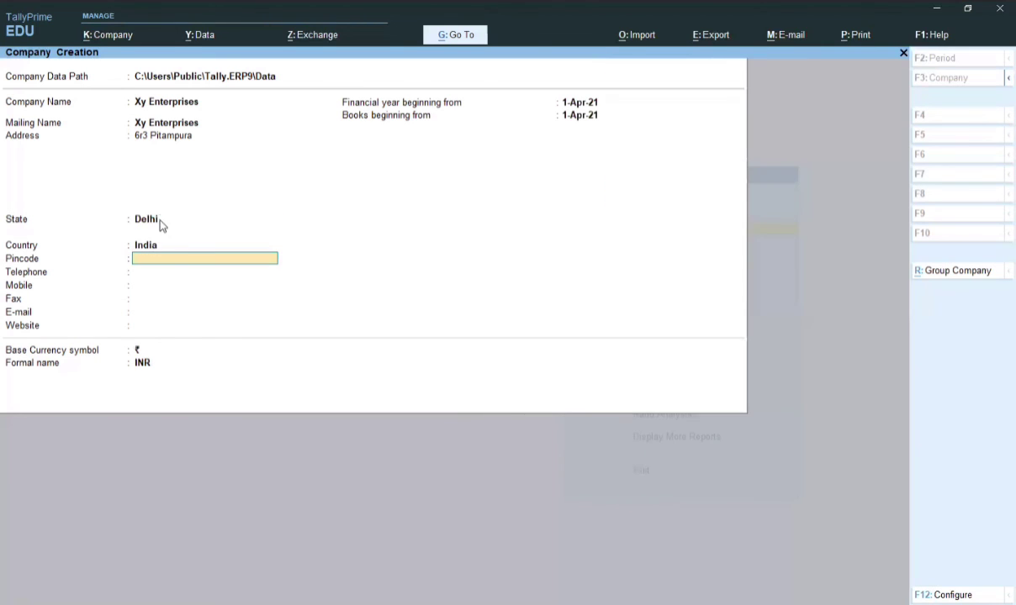
# Keep the ₹ base currency symbol and INR formal name, and save the company's details
pyautogui.click(137, 351)
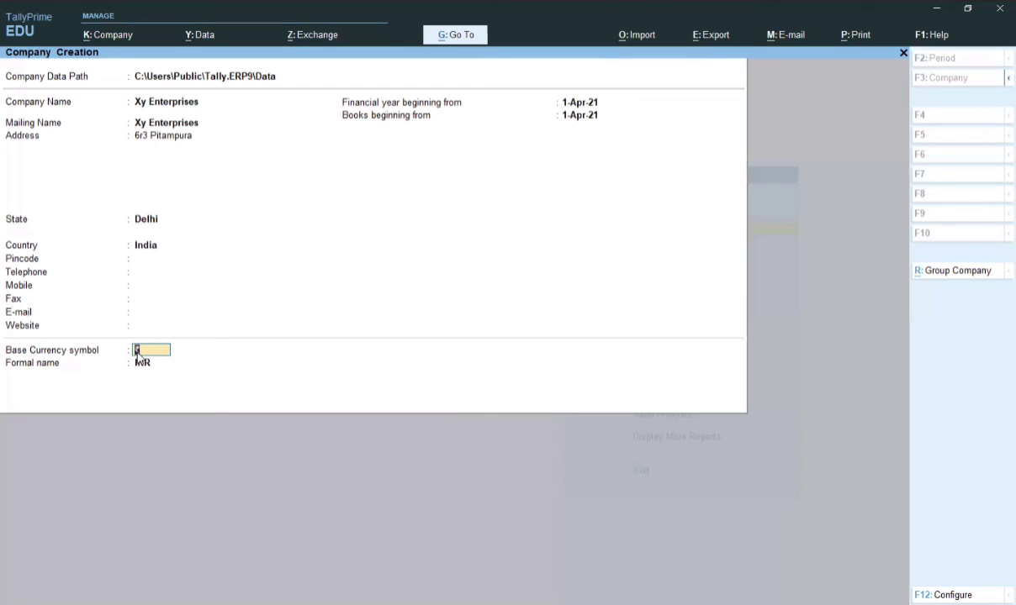
pyautogui.hotkey('ctrl', 'a')
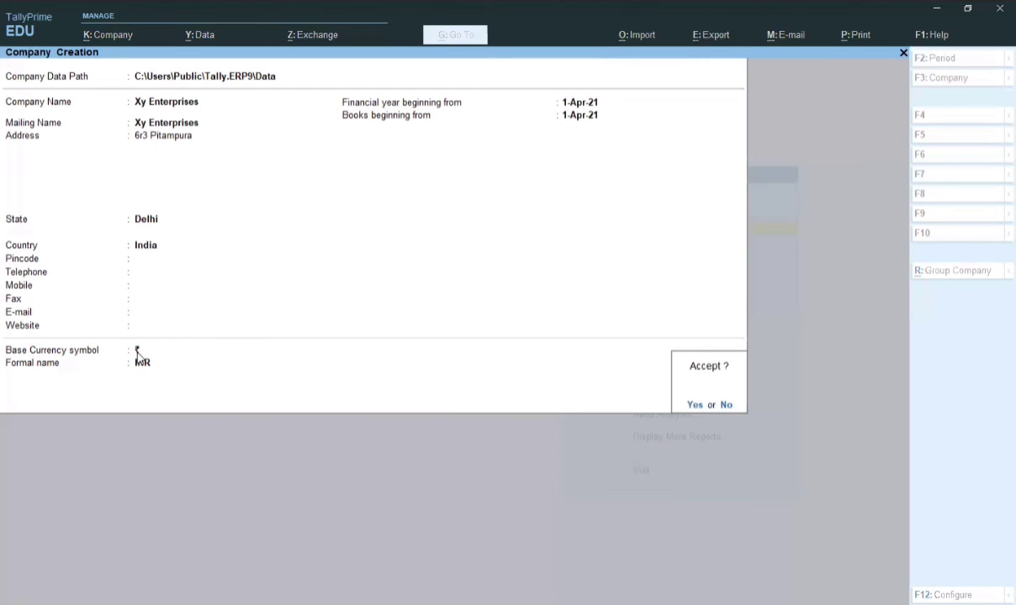